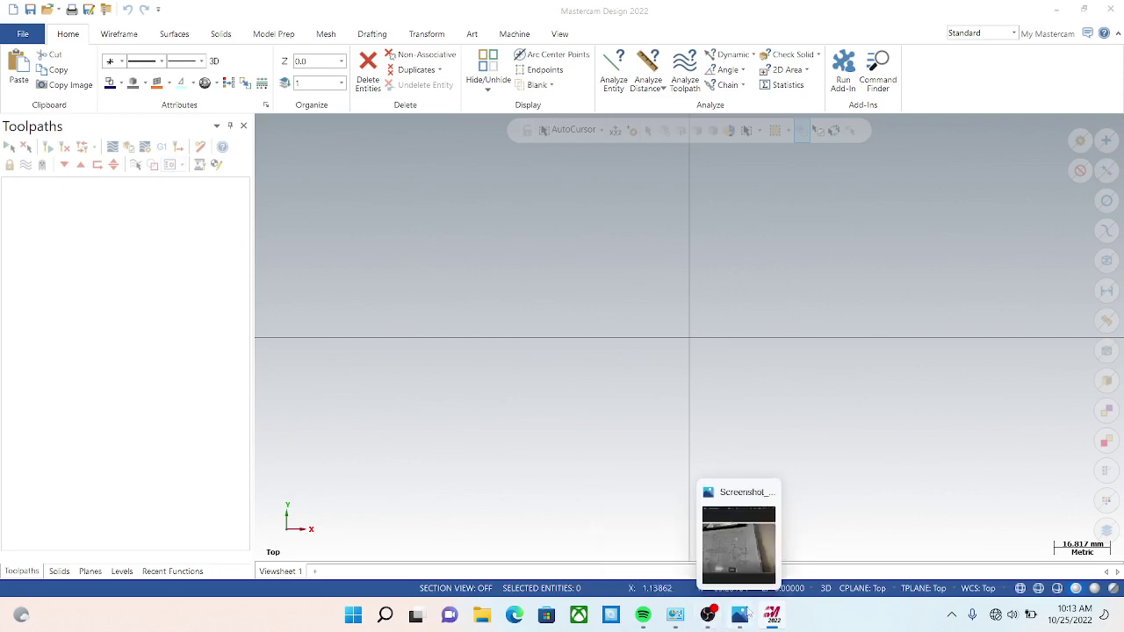
Place the reference sketch Screenshot_5.png and the Mastercam window side by side on the screen.
click(740, 615)
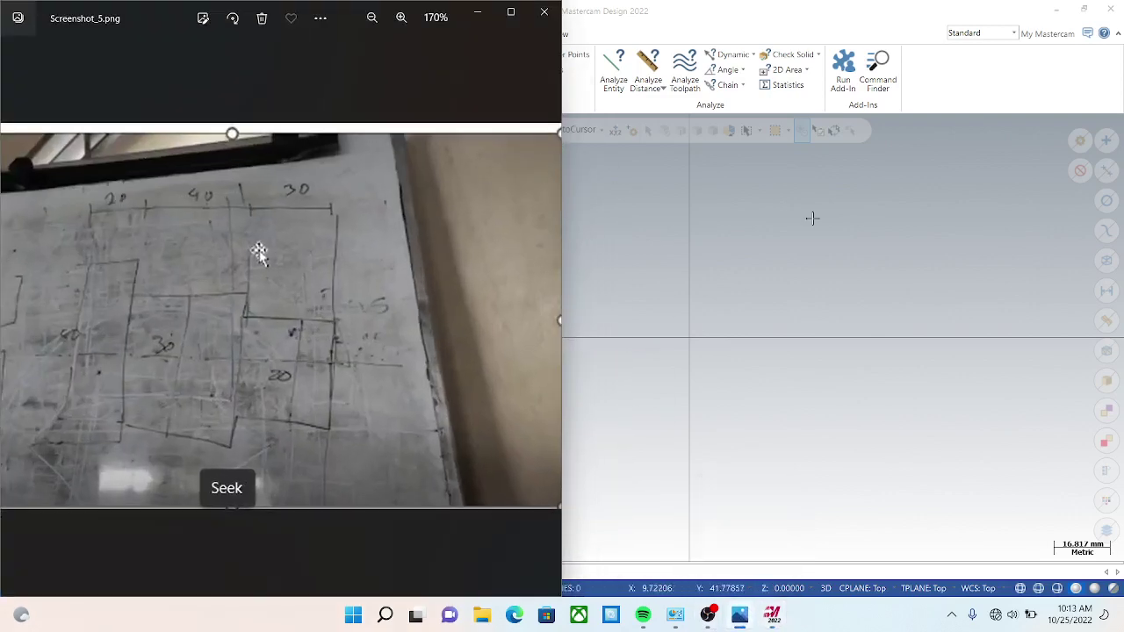
click(883, 234)
key(super+Right)
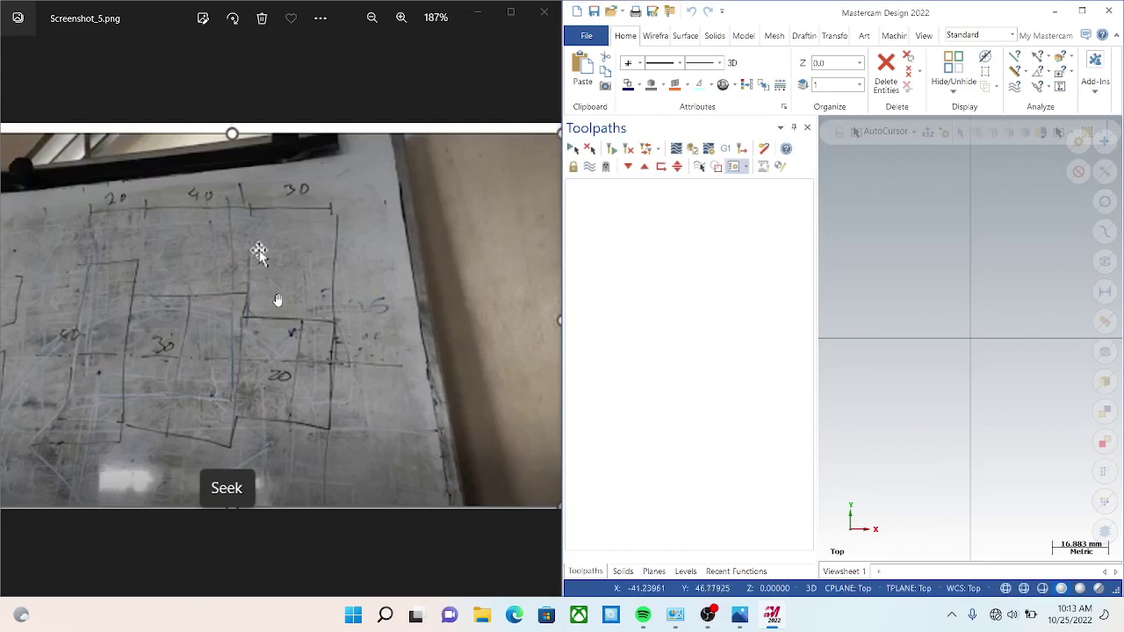
scroll(278, 300, up, 1)
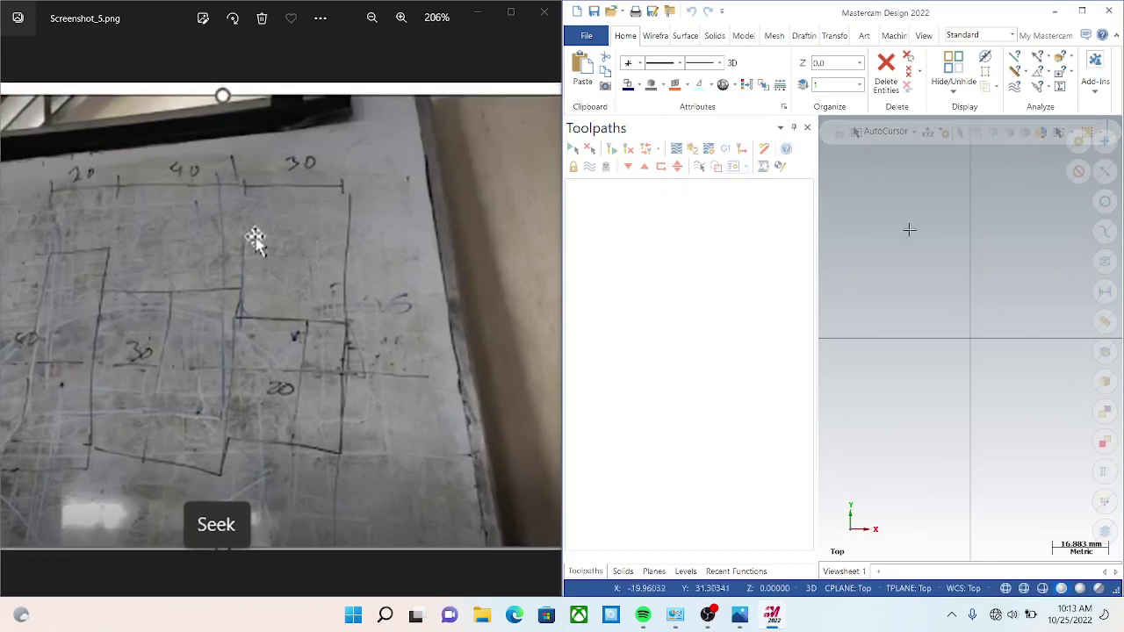
scroll(931, 246, down, 2)
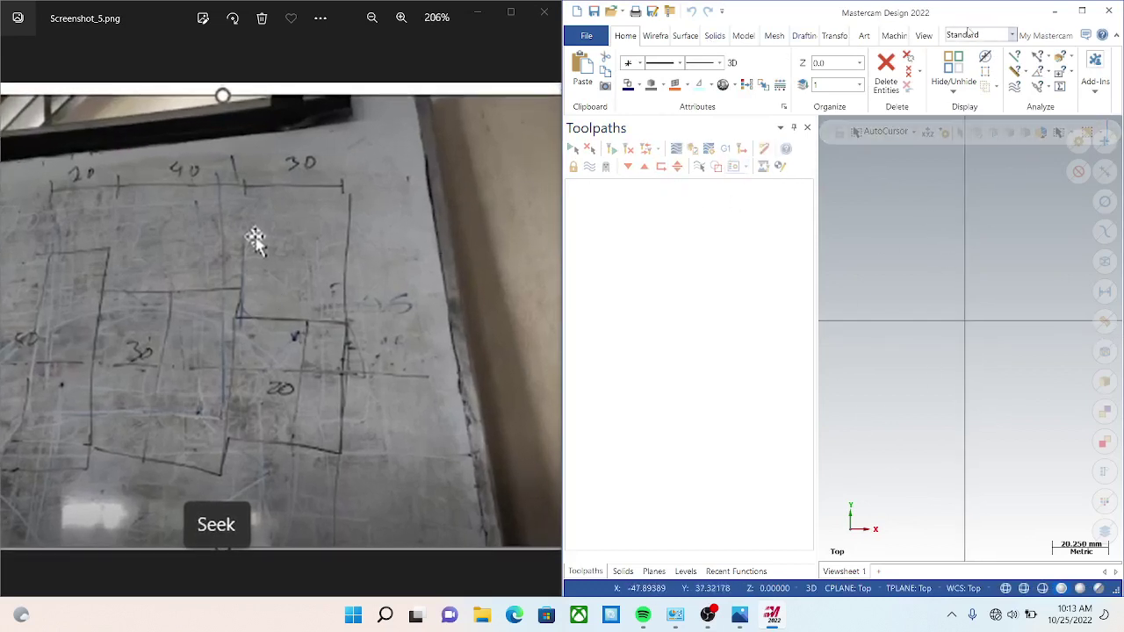
Create the +D+Z lathe plane and set it as the construction and tool plane.
click(916, 39)
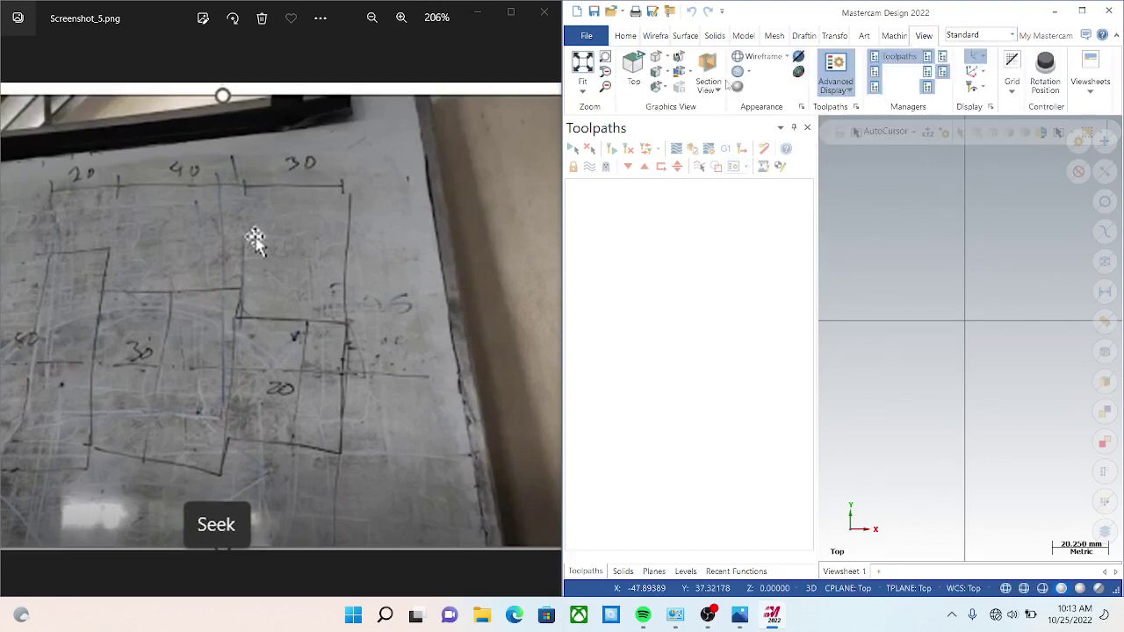
click(1081, 11)
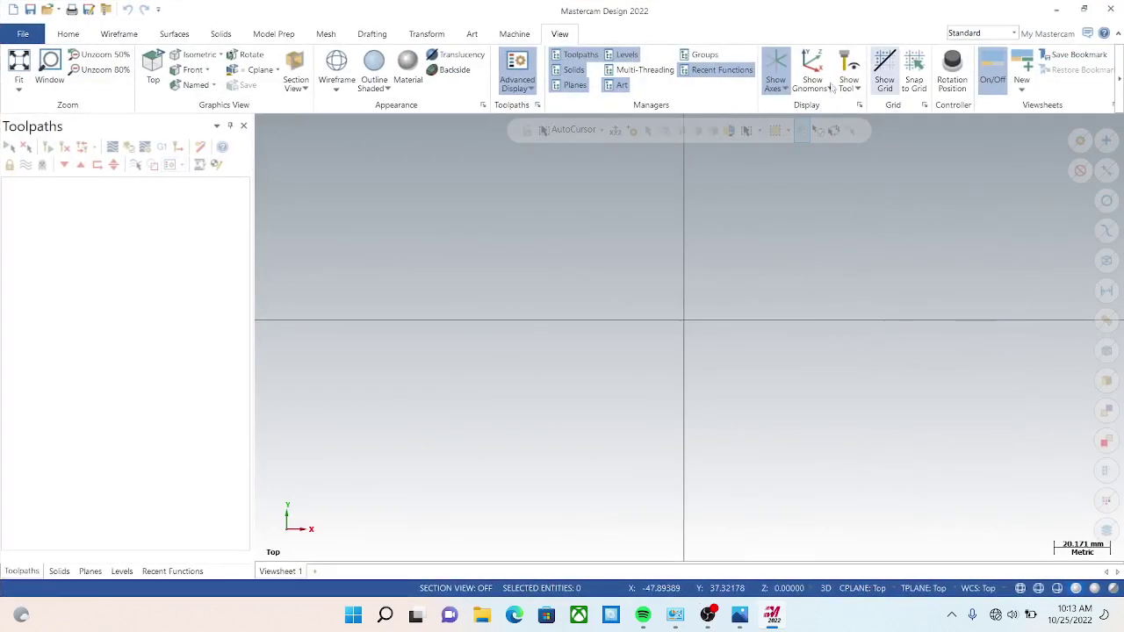
click(569, 84)
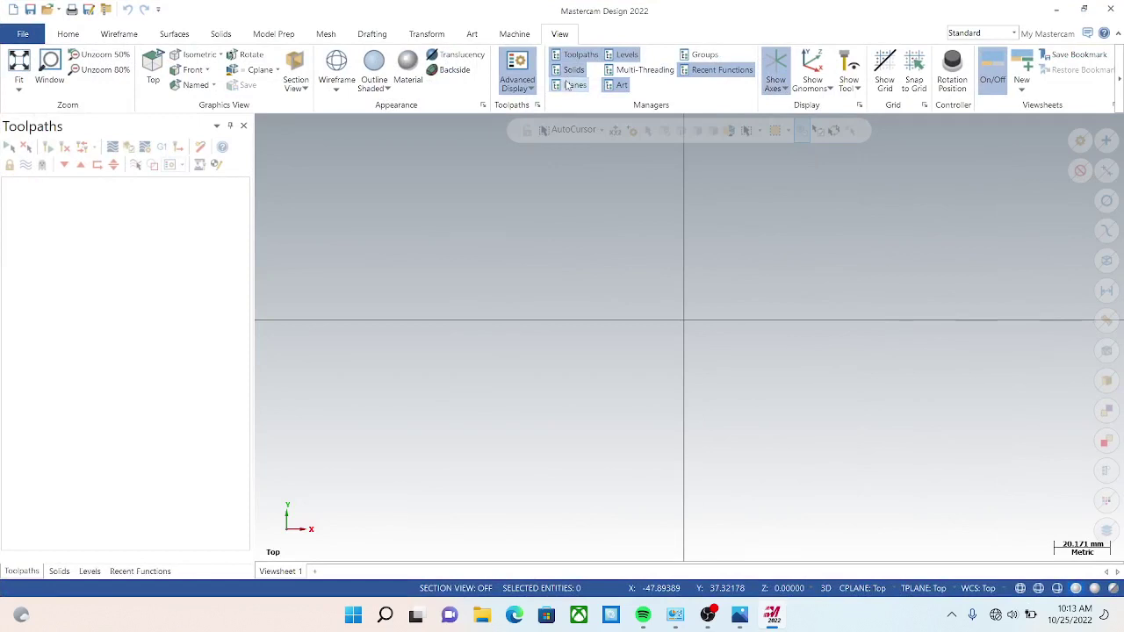
click(569, 85)
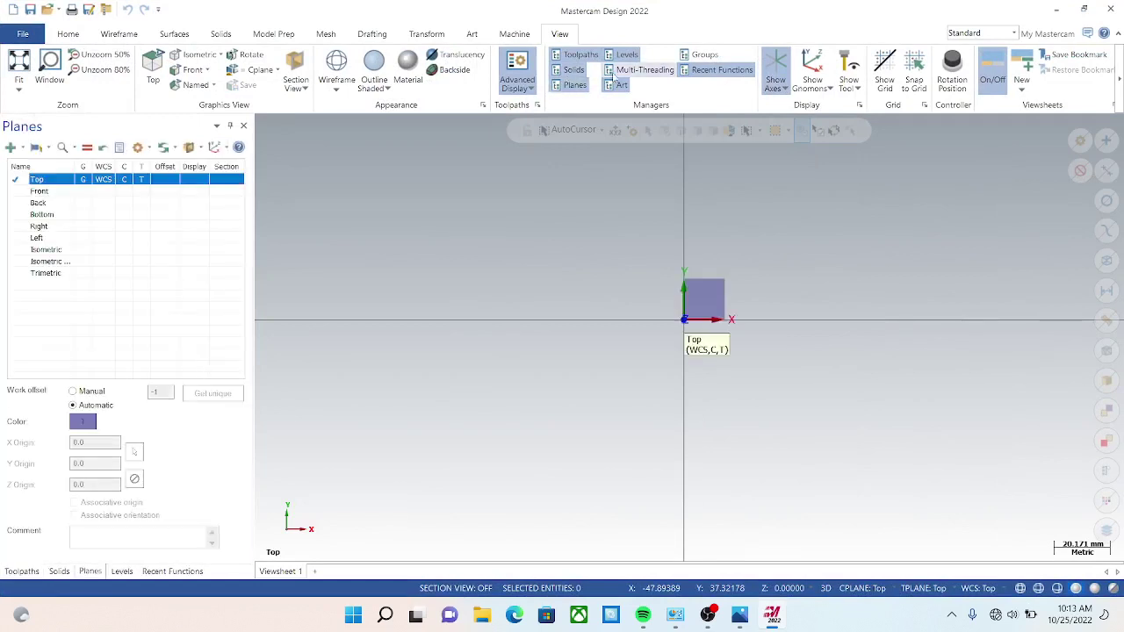
click(44, 151)
click(104, 261)
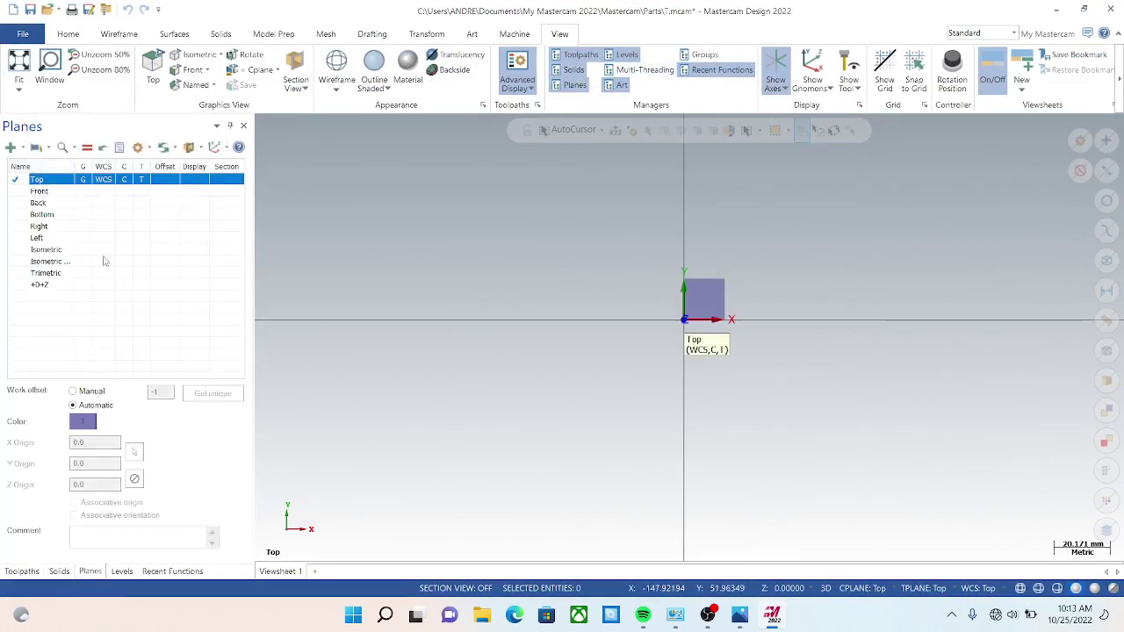
click(125, 284)
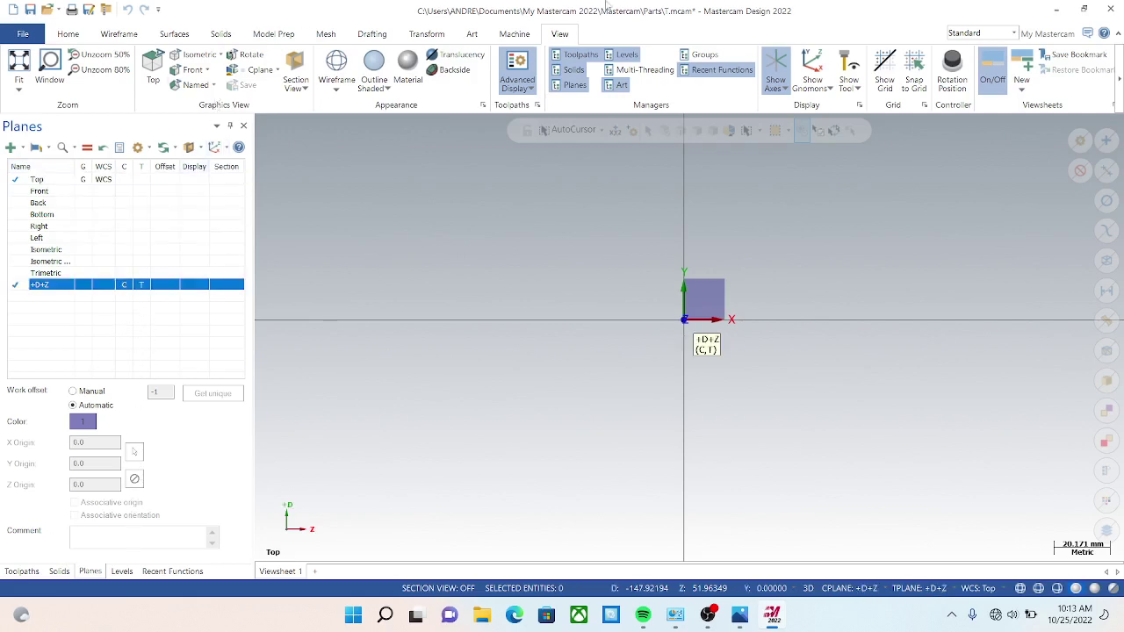
Hide the Solids manager and bring the Toolpaths manager to the front.
click(577, 55)
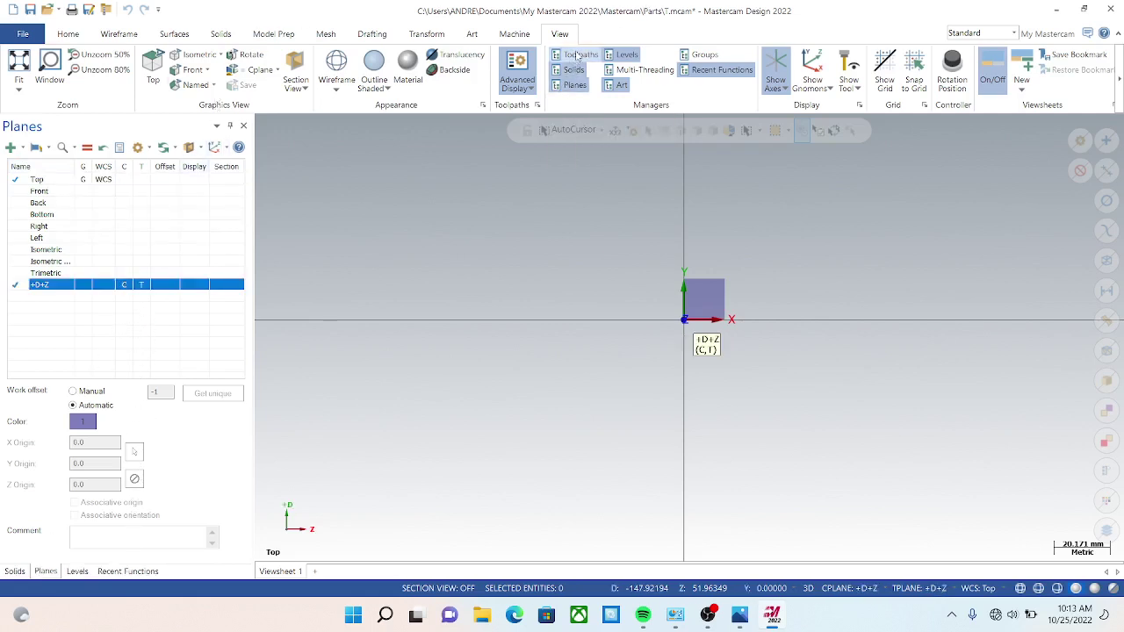
click(577, 56)
click(576, 55)
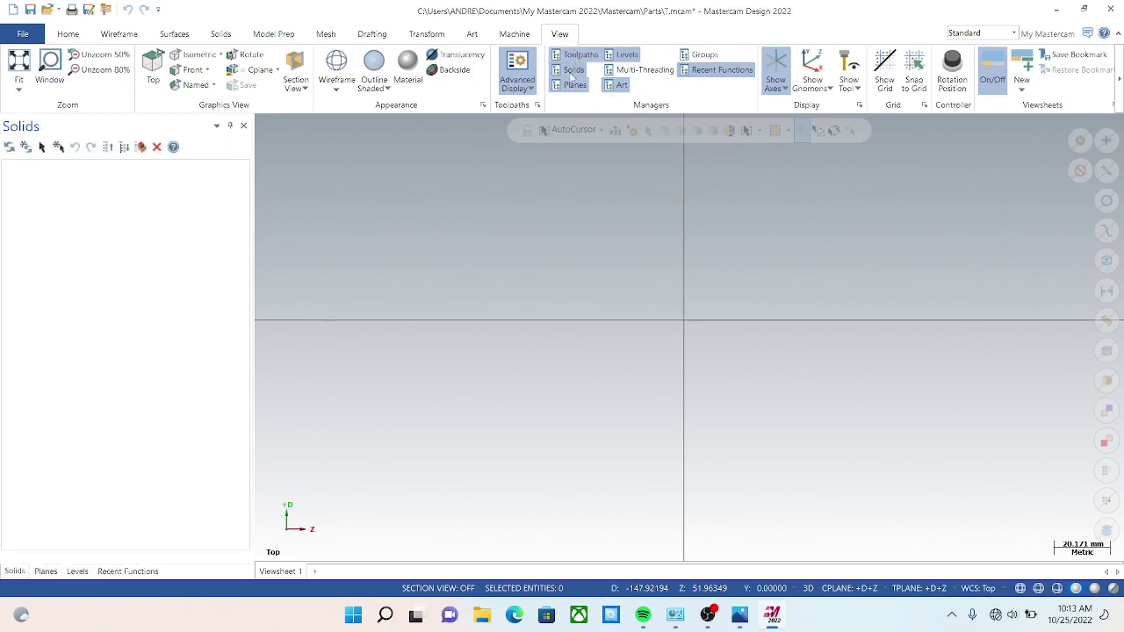
click(571, 72)
click(577, 55)
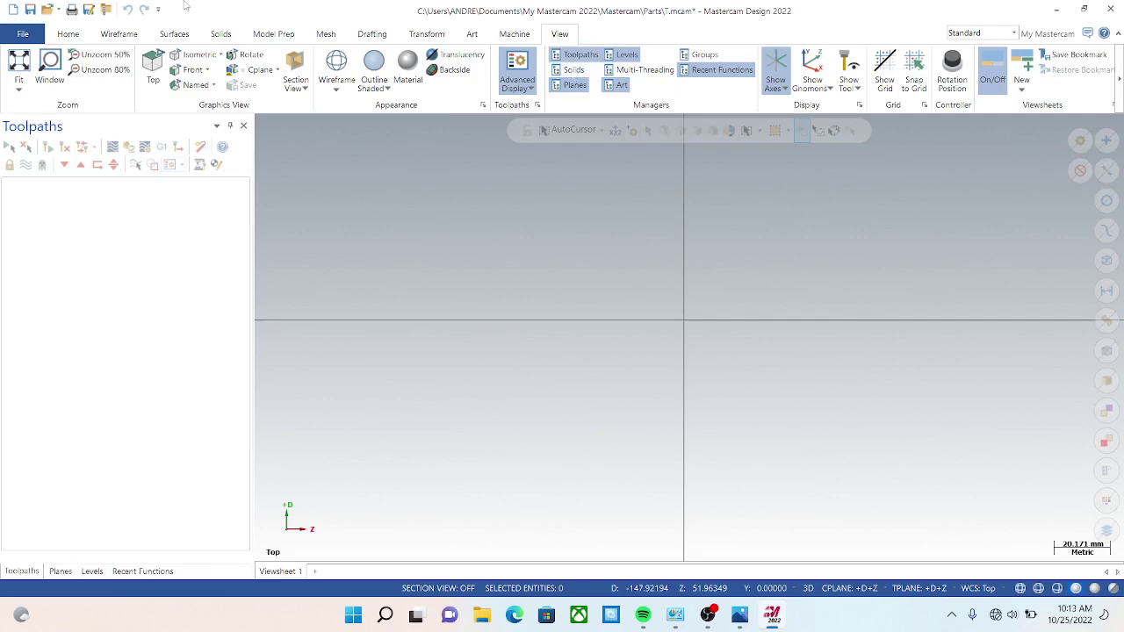
Place the drawing beside the reference sketch and draw a vertical 10 mm endpoint line up from the origin.
click(127, 35)
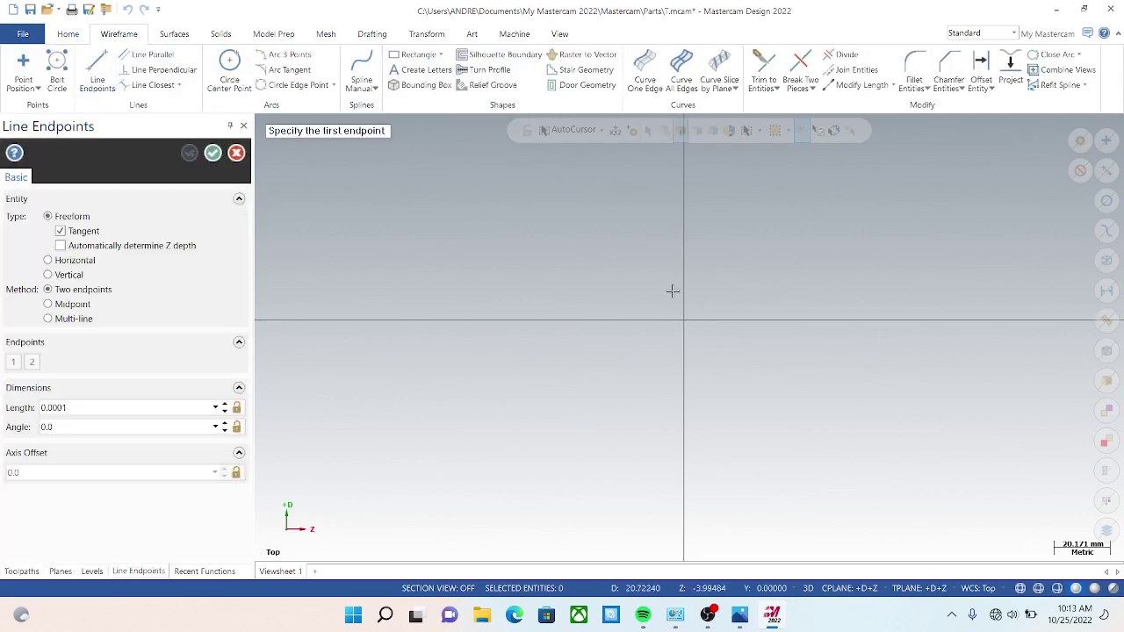
key(super+Right)
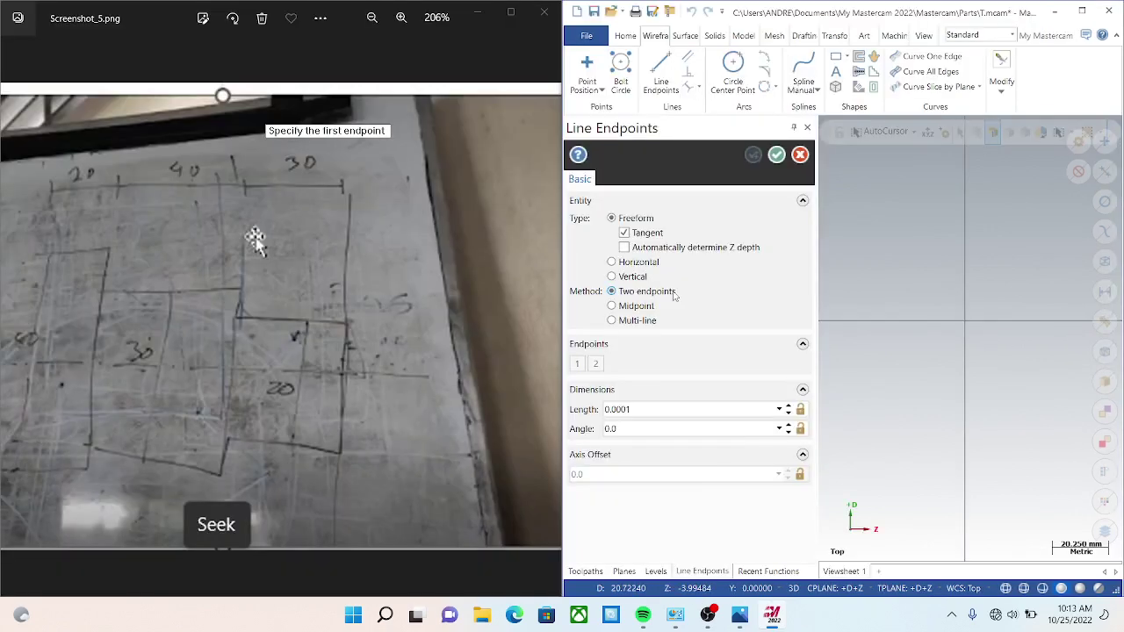
click(967, 318)
click(966, 283)
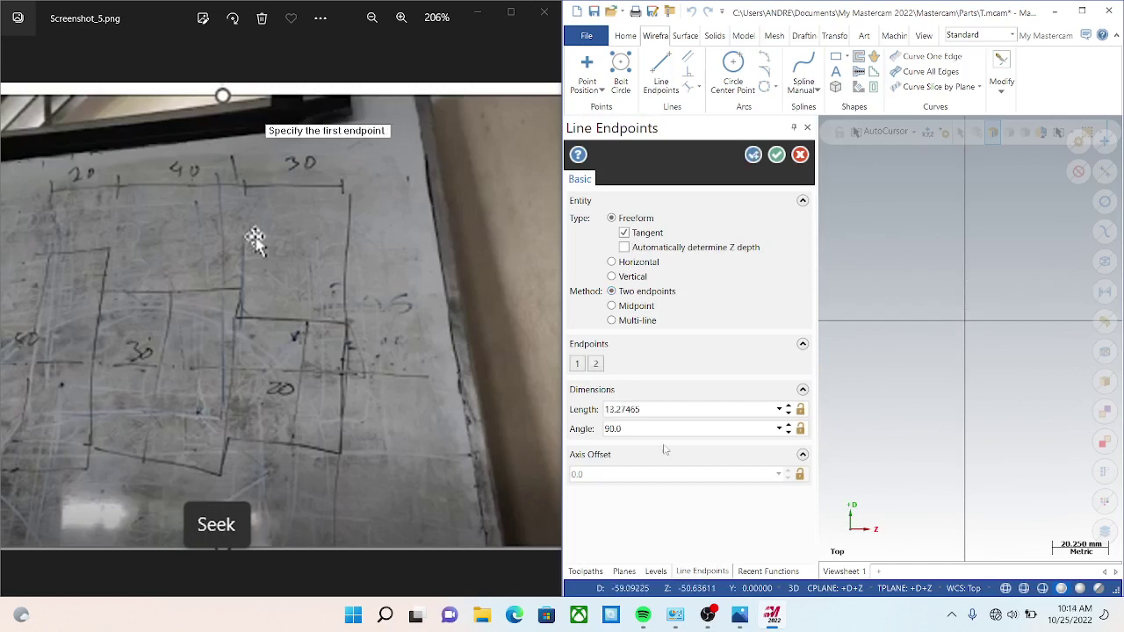
click(688, 410)
key(BackSpace)
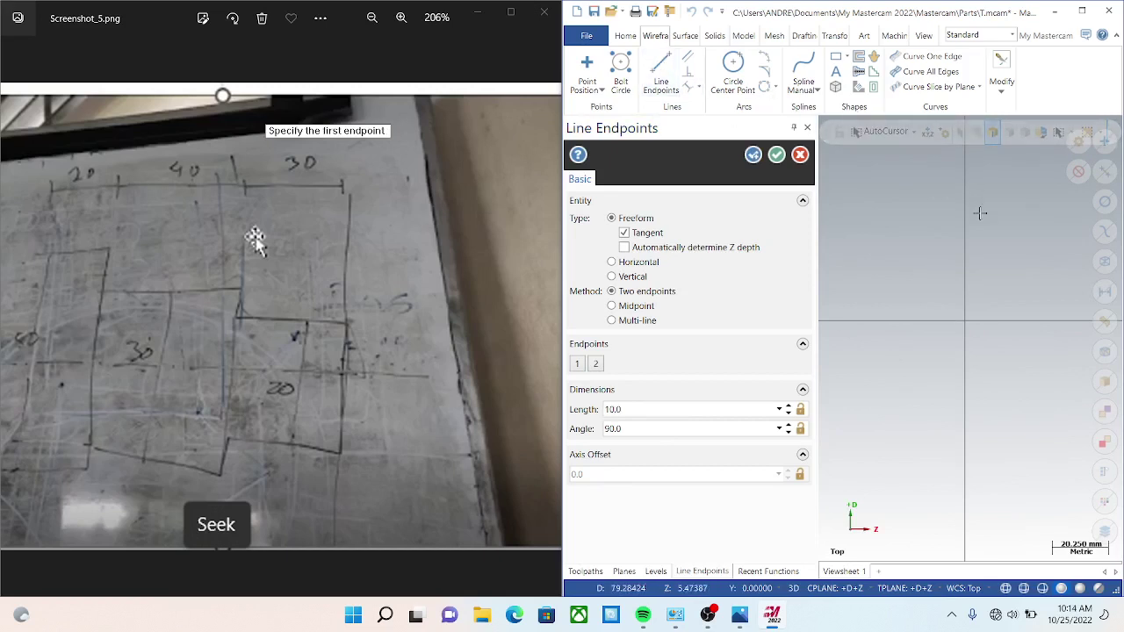
Draw a horizontal line 30 mm long at 180° from the upper end of the 10 mm line.
click(964, 292)
click(905, 292)
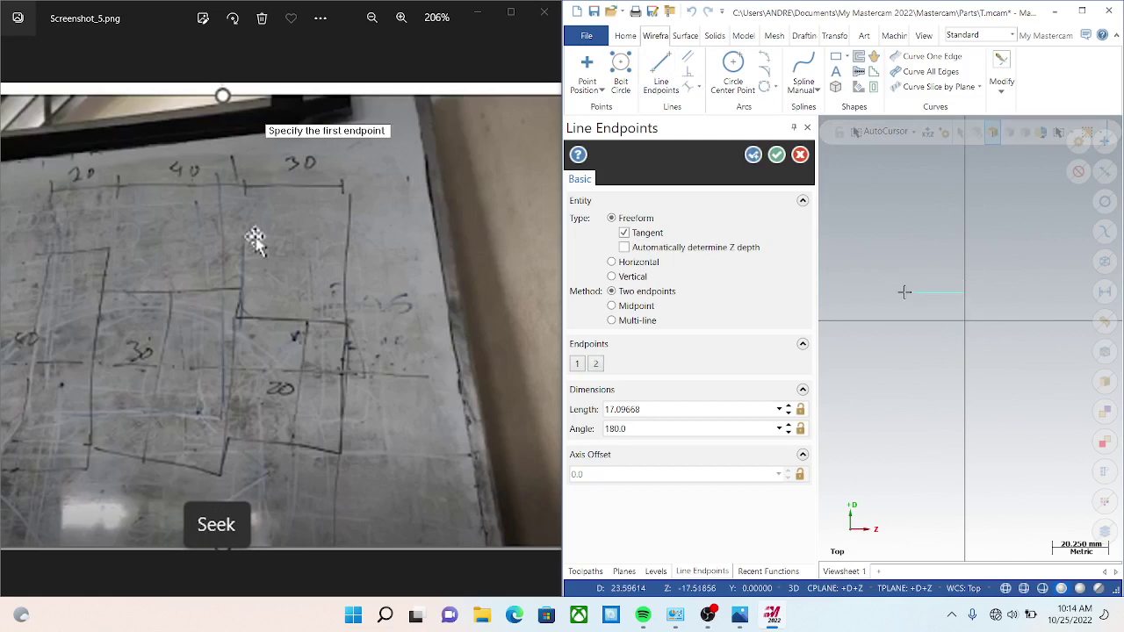
click(732, 409)
key(BackSpace)
Draw a vertical line 5 mm long at 90° up from the free end of the 30 mm line.
click(881, 292)
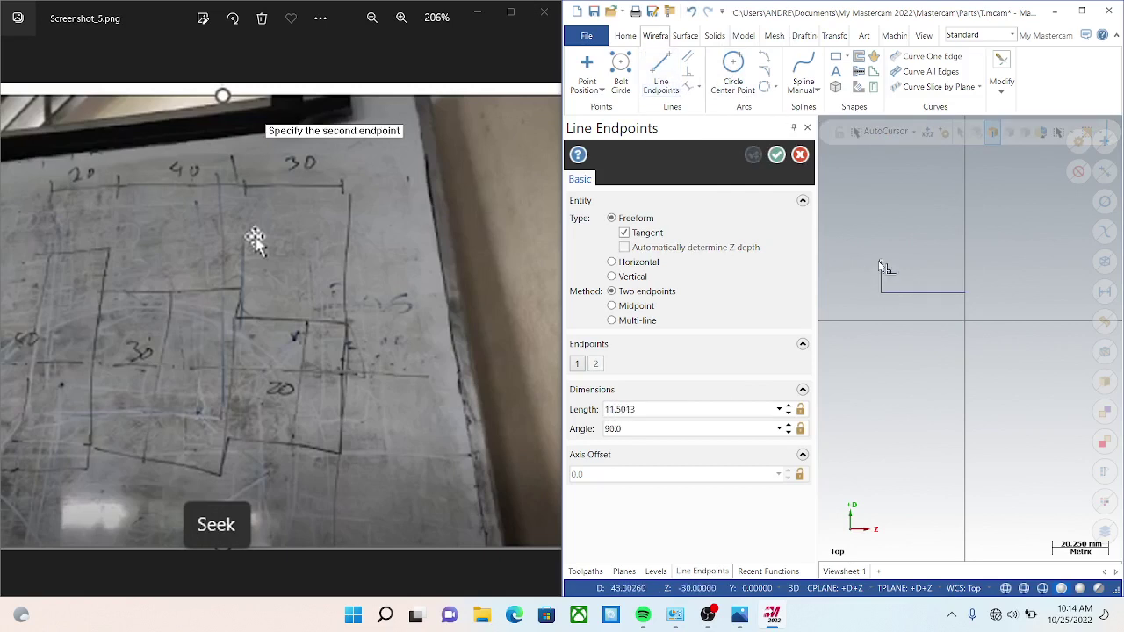
click(881, 263)
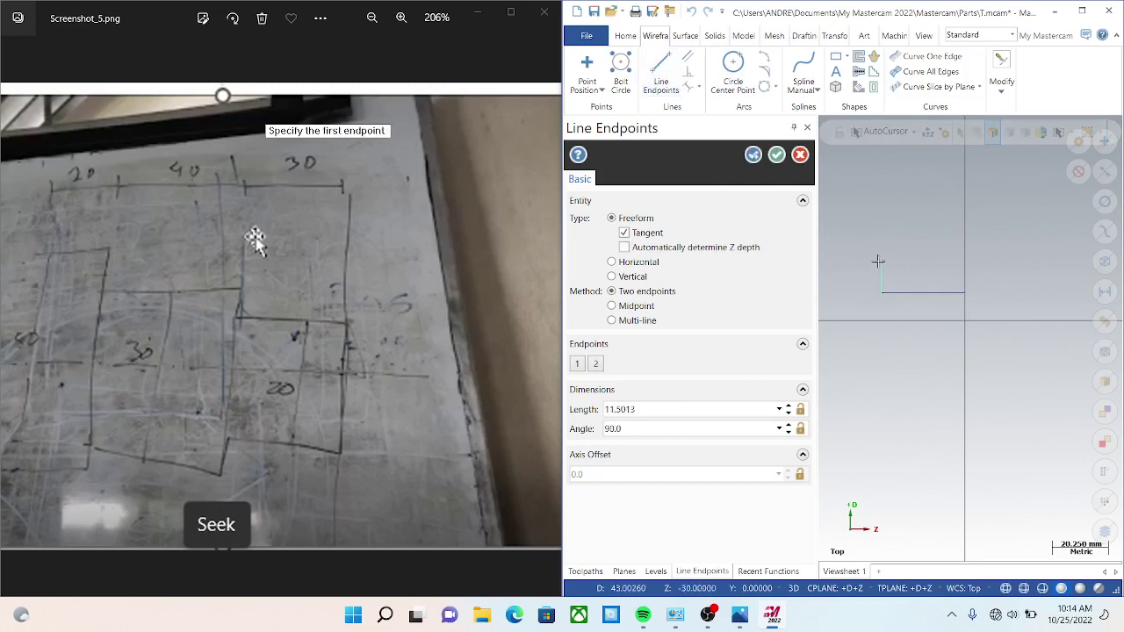
click(689, 406)
key(BackSpace)
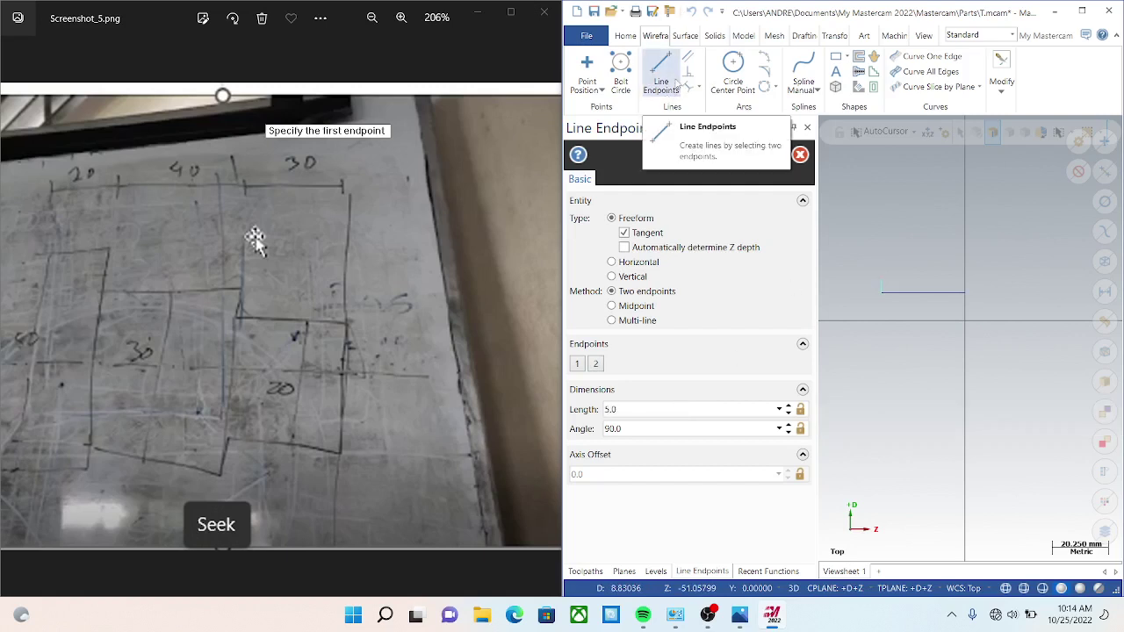
Draw a horizontal line 40 mm long at 180° from the top of the 5 mm step.
click(877, 285)
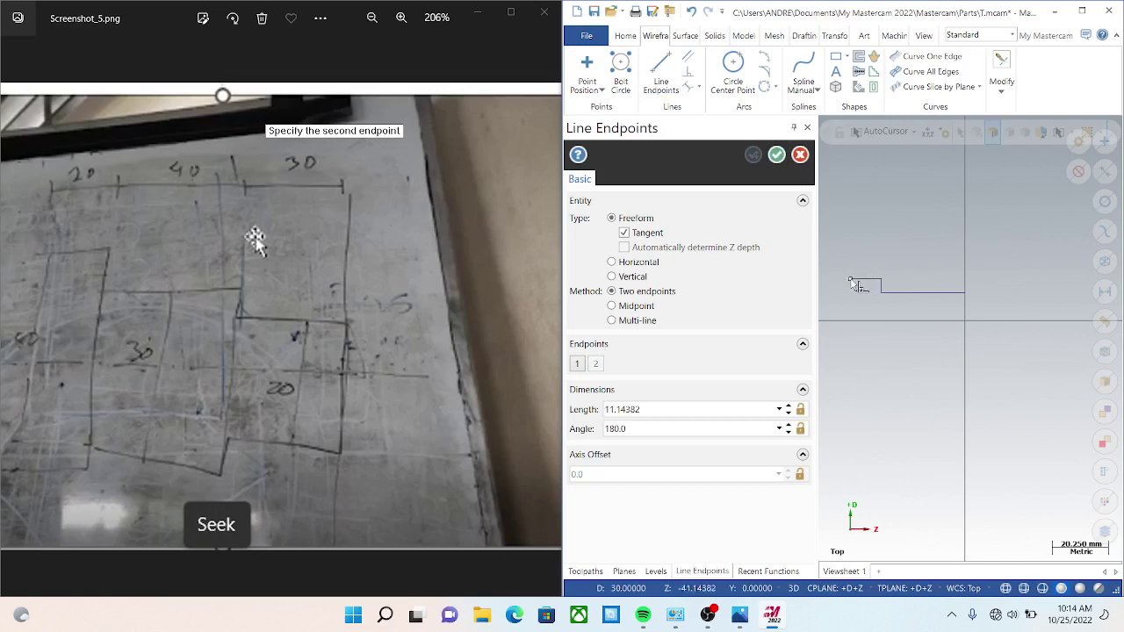
click(859, 283)
click(667, 416)
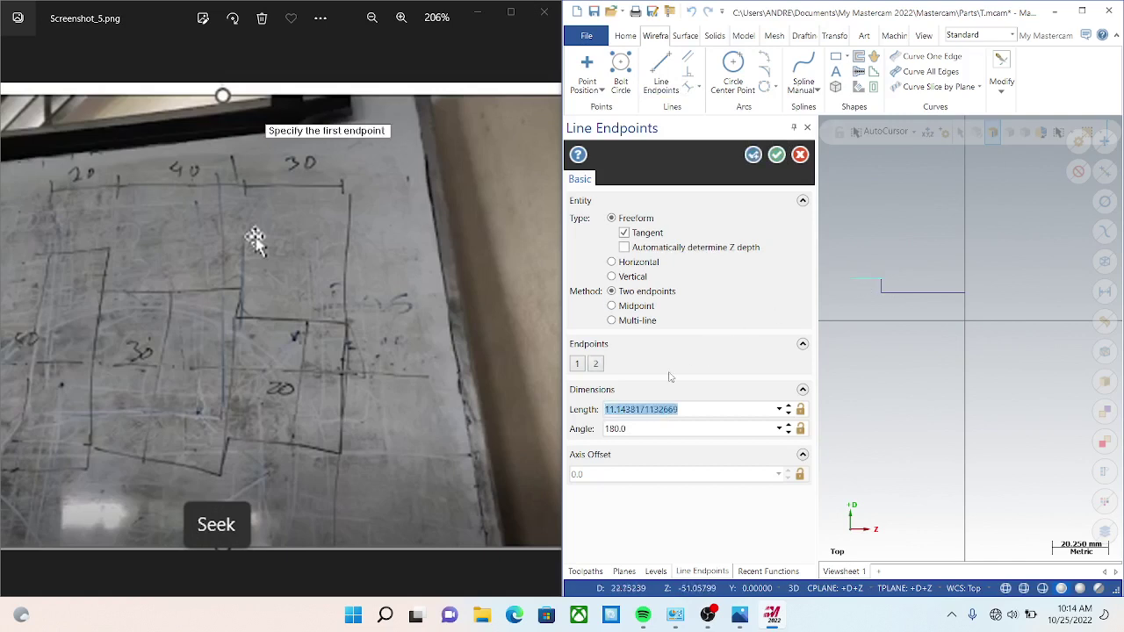
text(40.0)
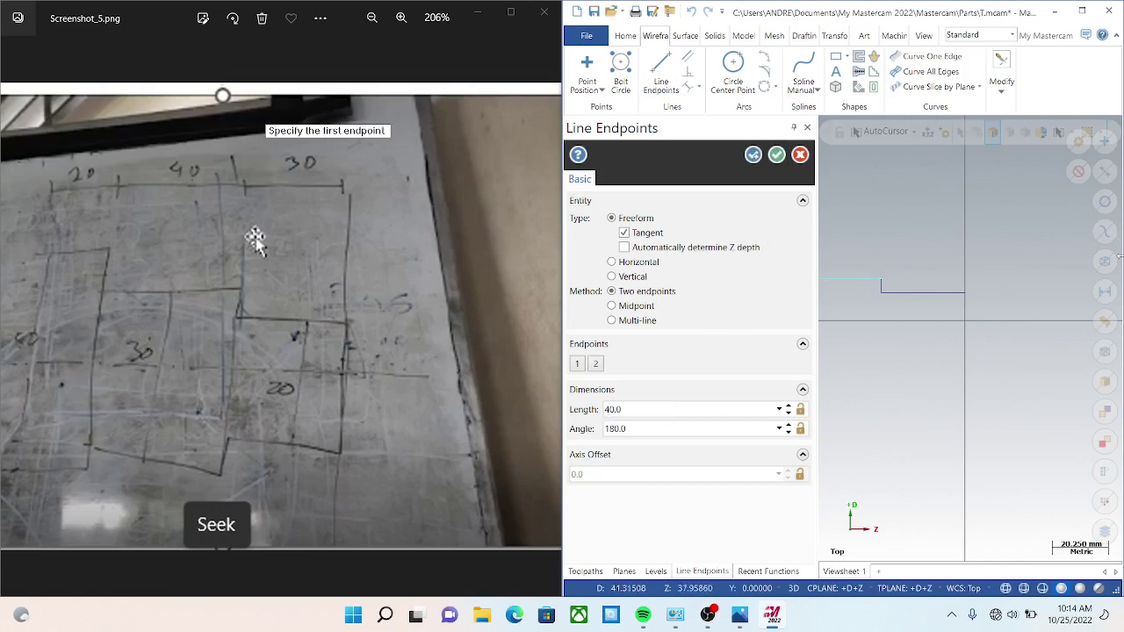
Draw a vertical line 15 mm long at 90° up from the free end of the 40 mm line.
scroll(913, 309, down, 4)
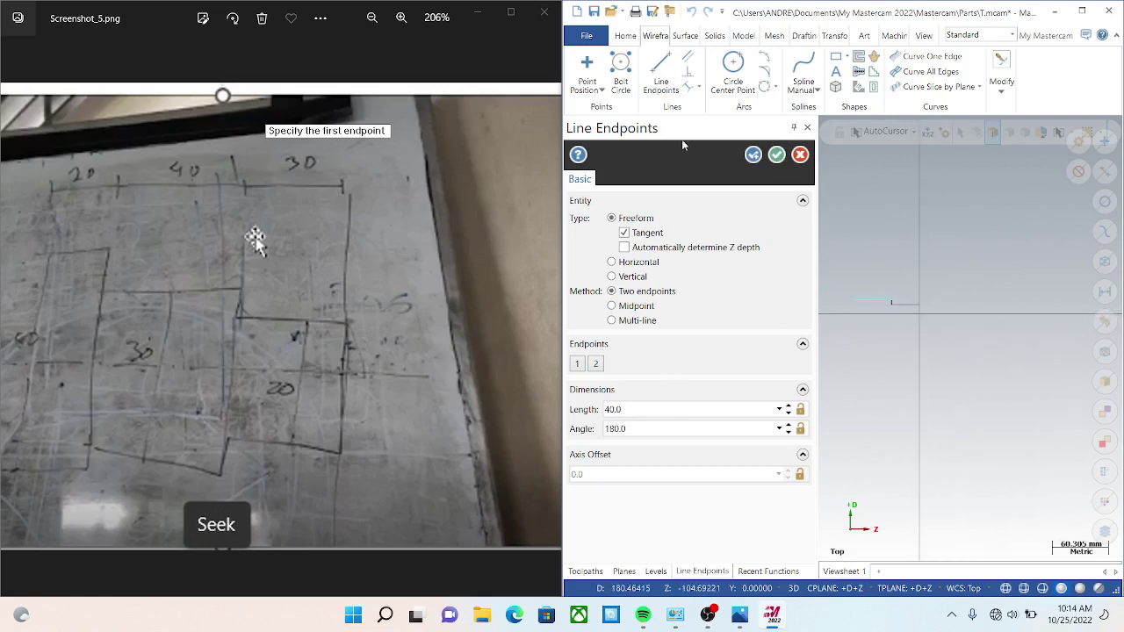
click(859, 303)
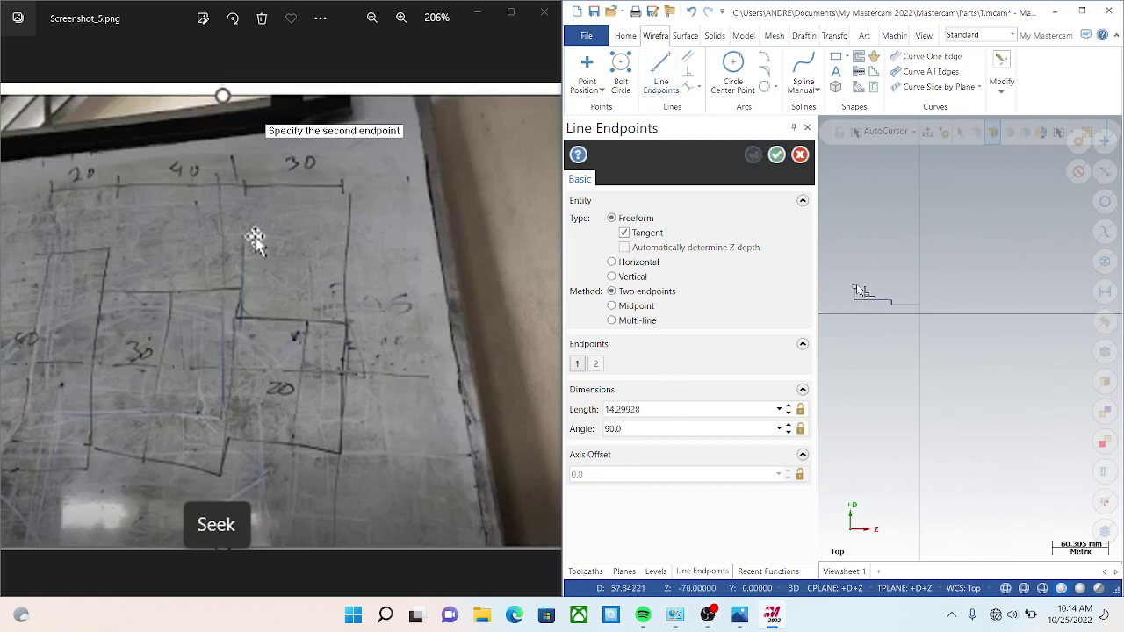
click(856, 286)
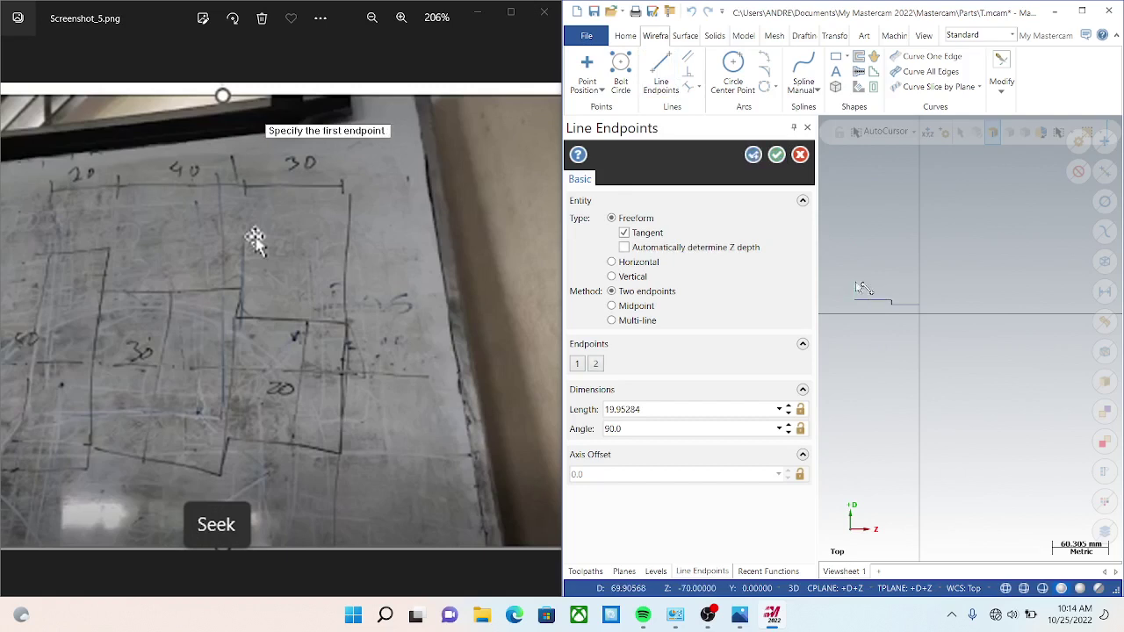
double_click(682, 408)
text(15.0)
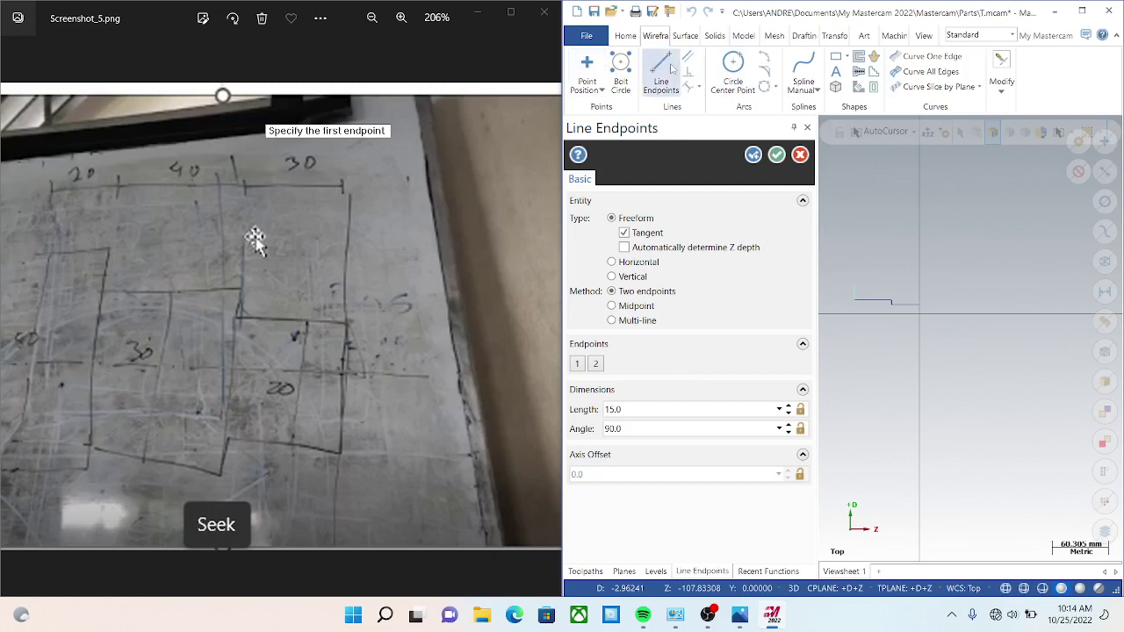
Draw a horizontal line 20 mm long at 180° from the top of the 15 mm step.
click(857, 286)
click(827, 287)
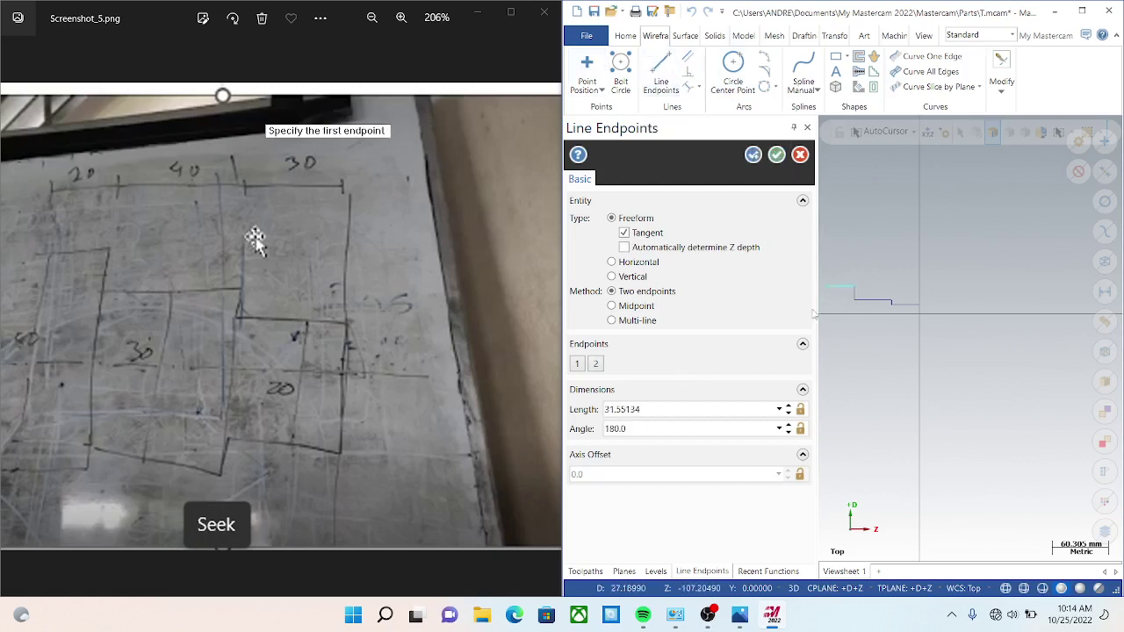
click(683, 409)
key(BackSpace)
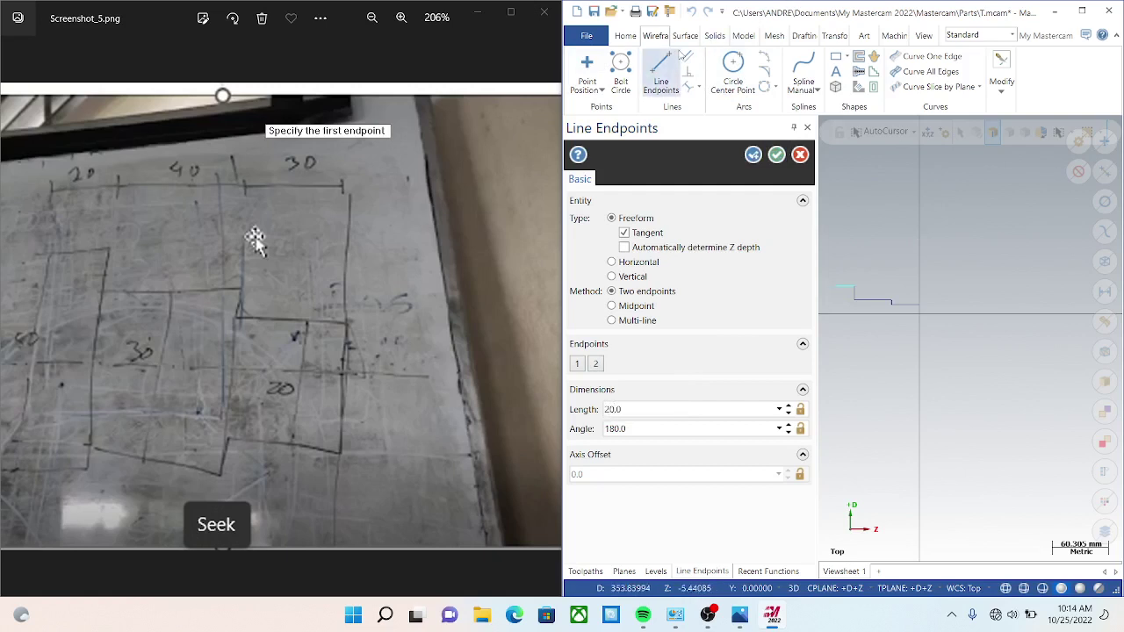
Draw a 5 mm vertical line up from the free end of the 20 mm line and maximize the drawing window.
click(836, 285)
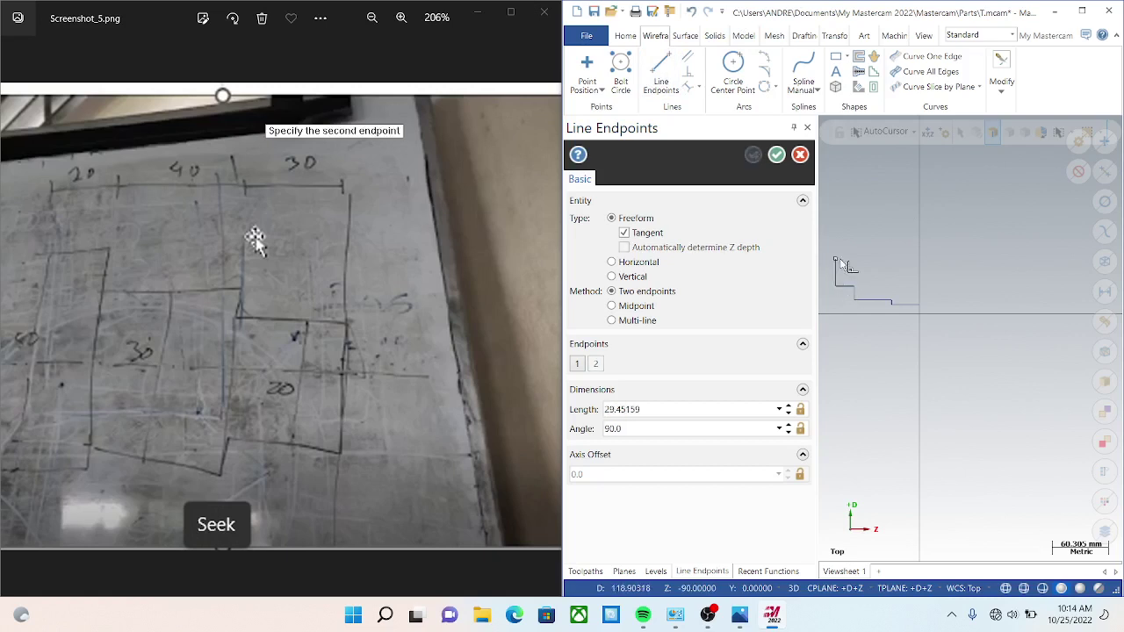
click(832, 261)
double_click(670, 408)
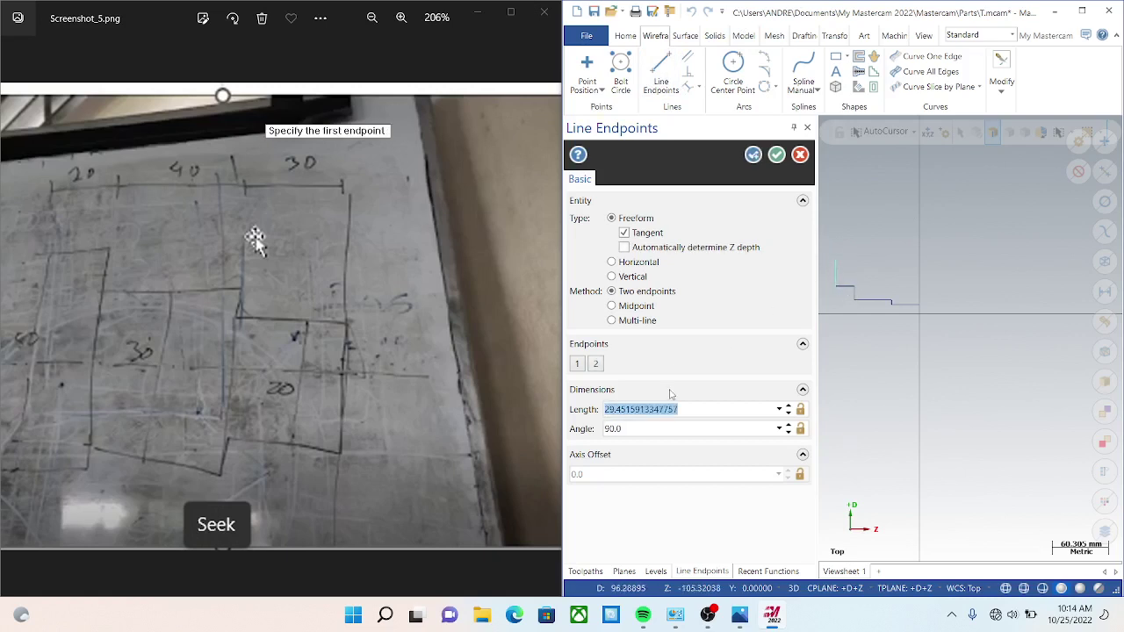
key(BackSpace)
text(5)
key(Return)
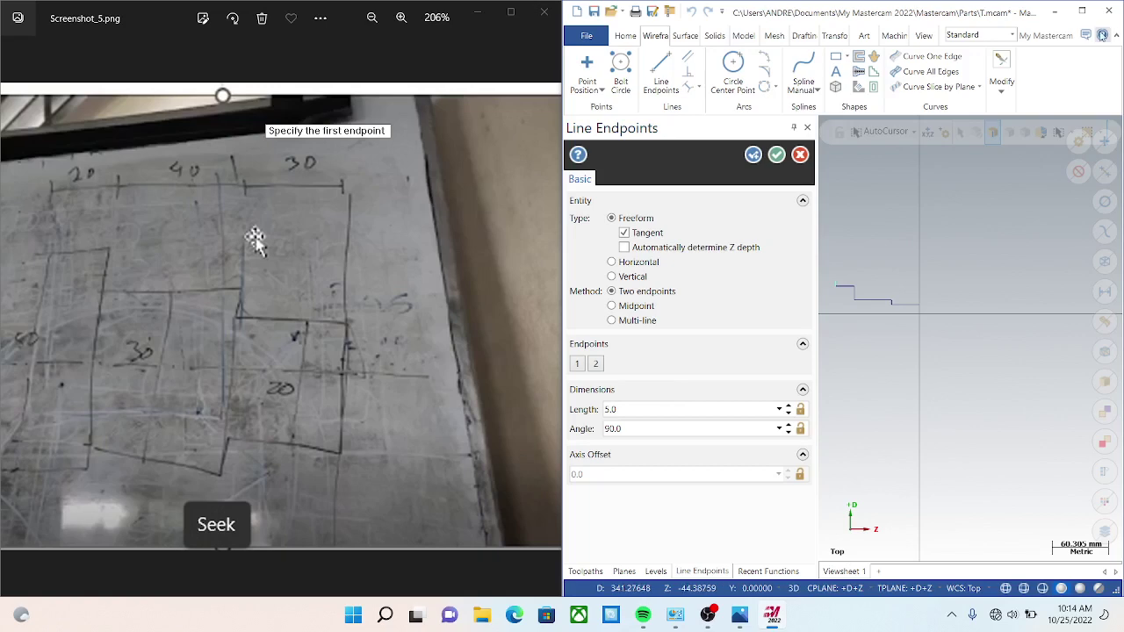
click(1082, 11)
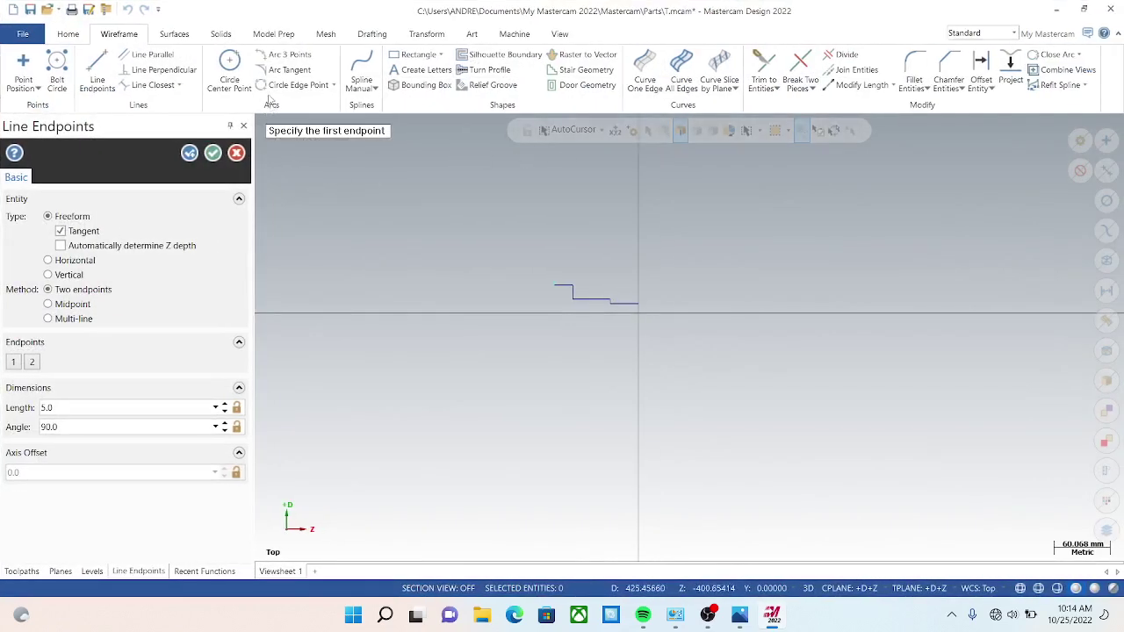
click(70, 35)
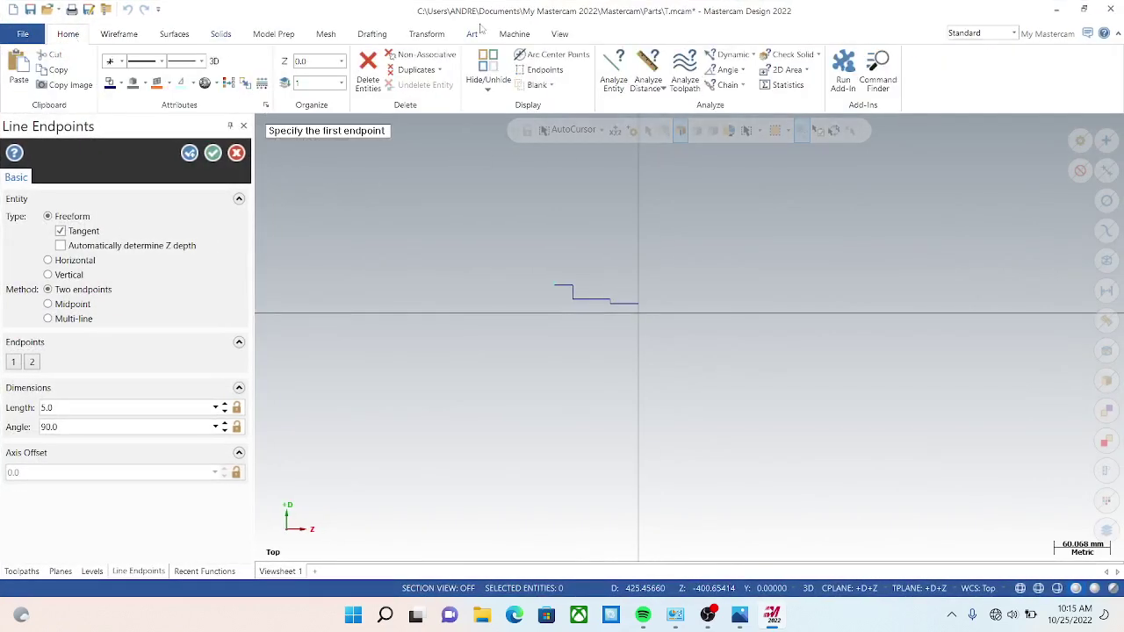
Show the Solids and Toolpaths managers beside the drawing area, with the Toolpaths manager active.
click(503, 35)
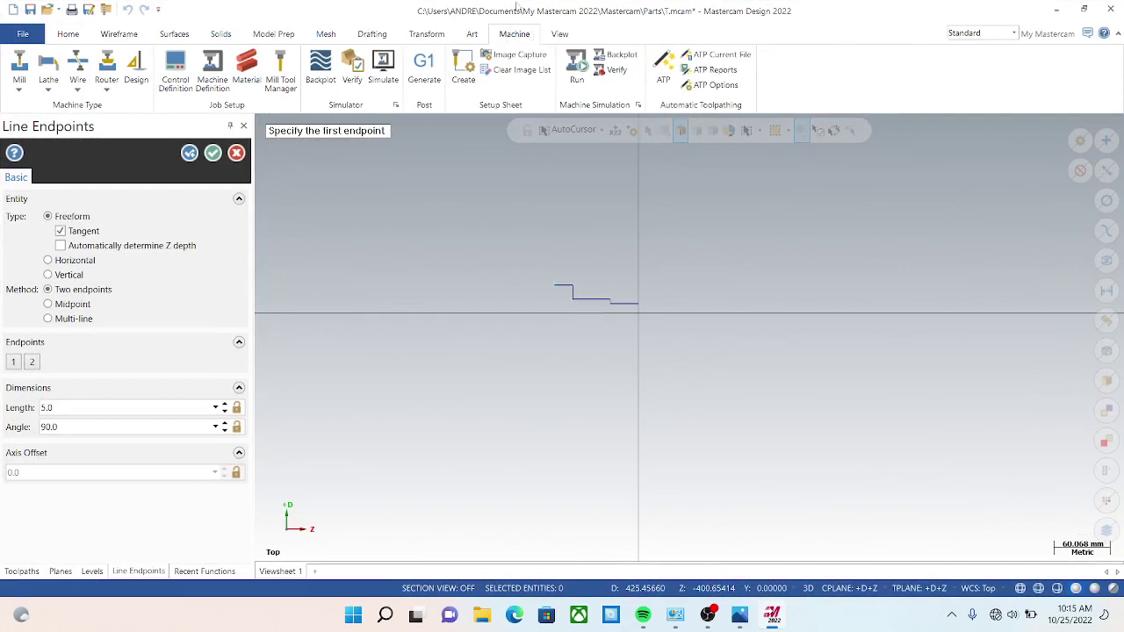
click(557, 34)
click(571, 69)
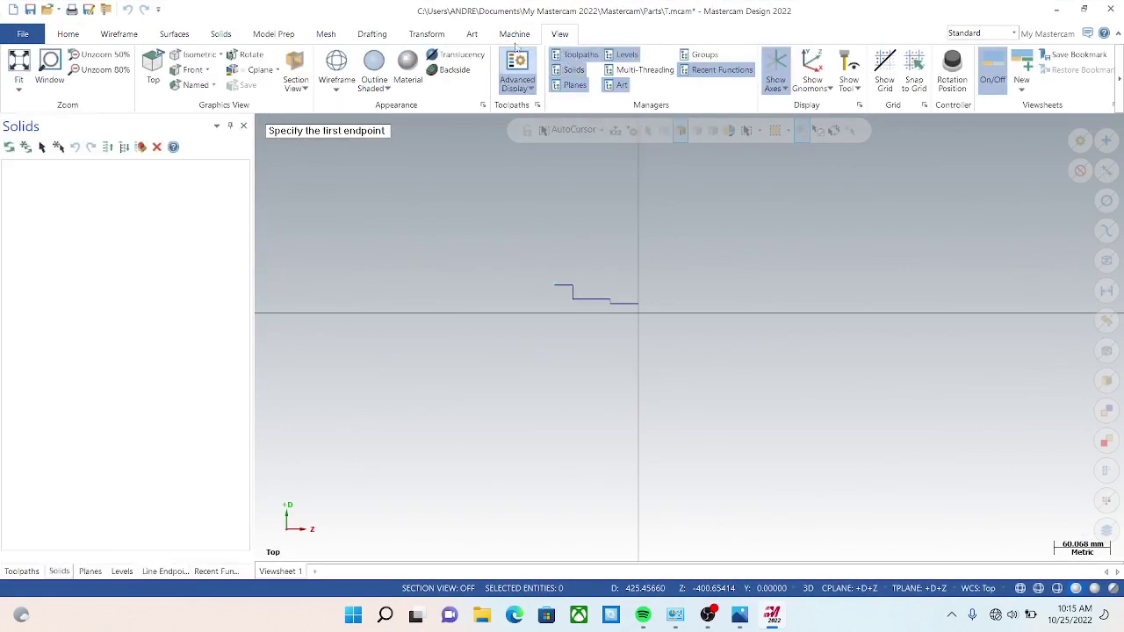
click(514, 36)
click(560, 35)
click(578, 54)
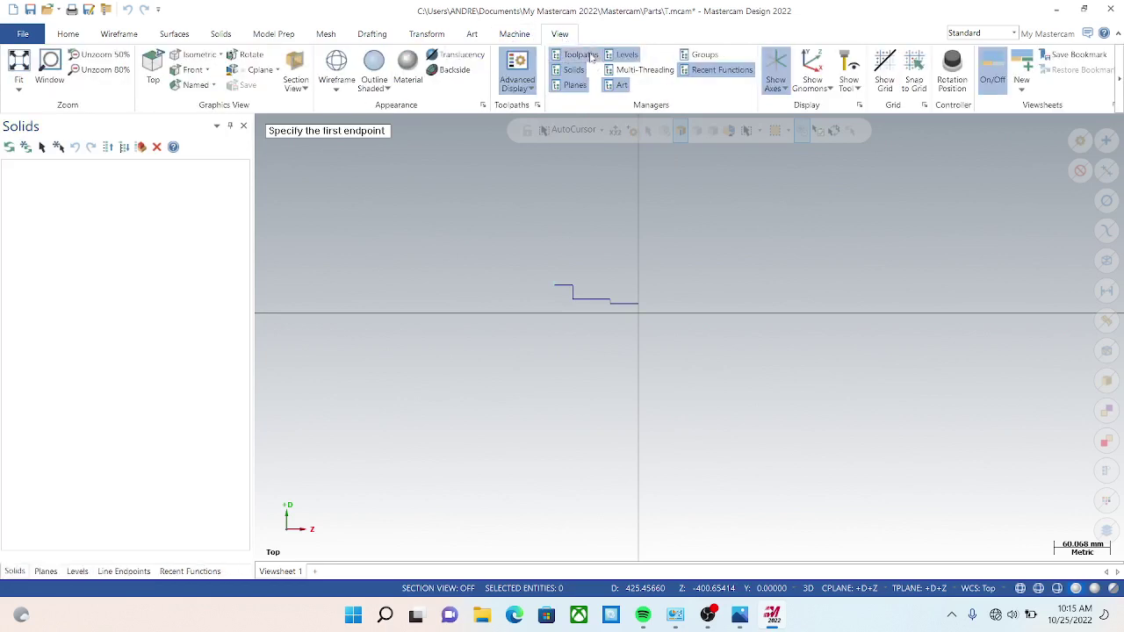
click(589, 56)
Add the default lathe machine to the part and expand the properties of its machine group.
click(514, 35)
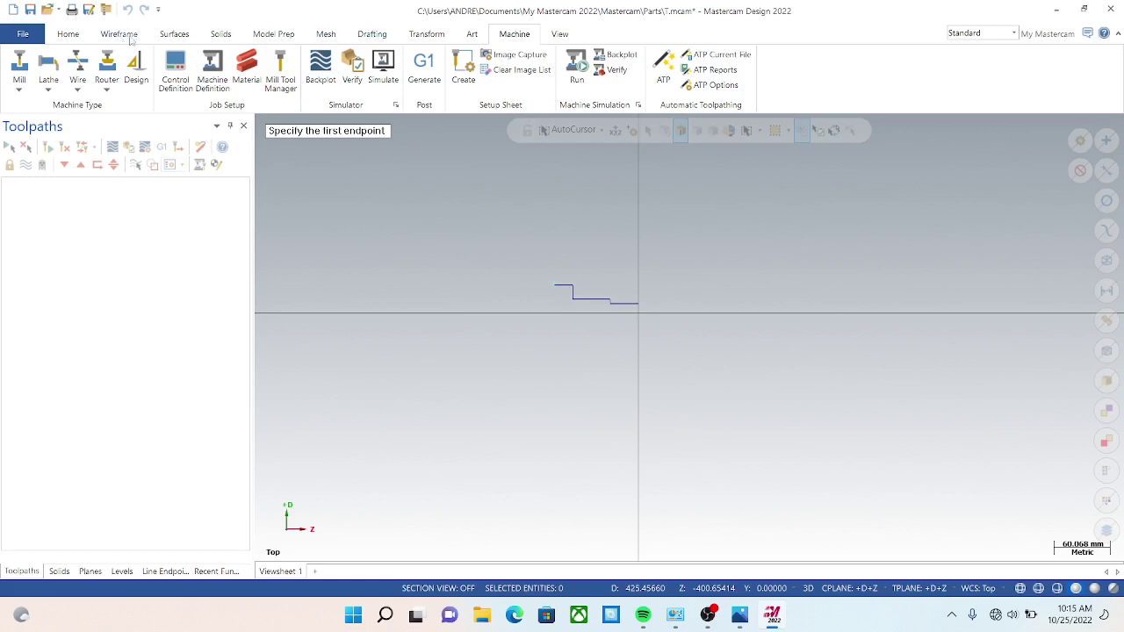
click(47, 72)
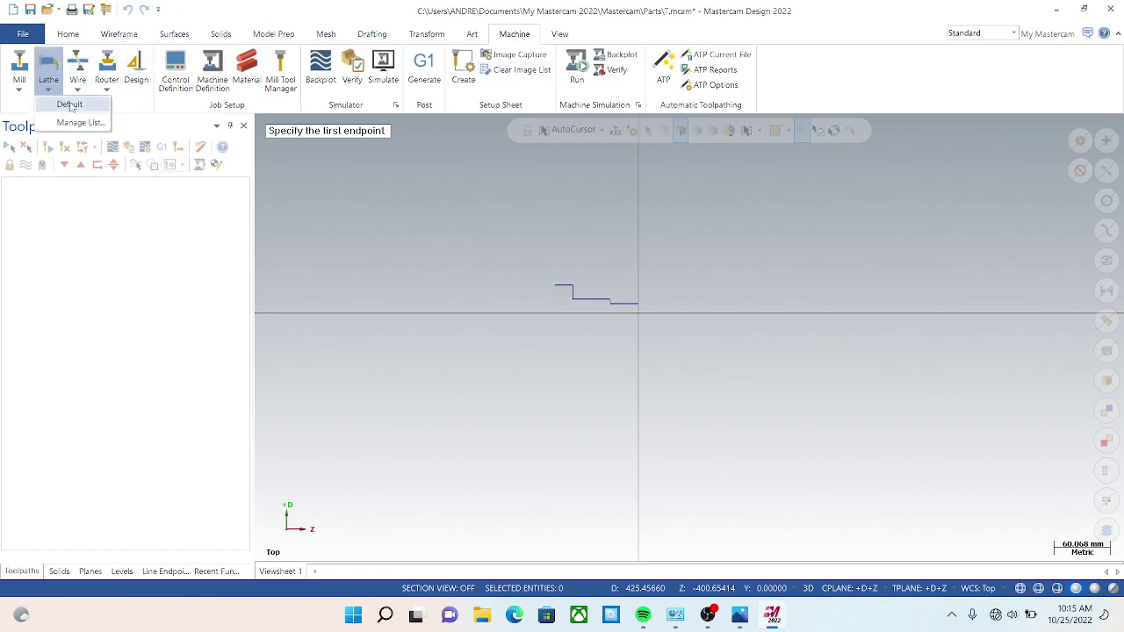
click(70, 105)
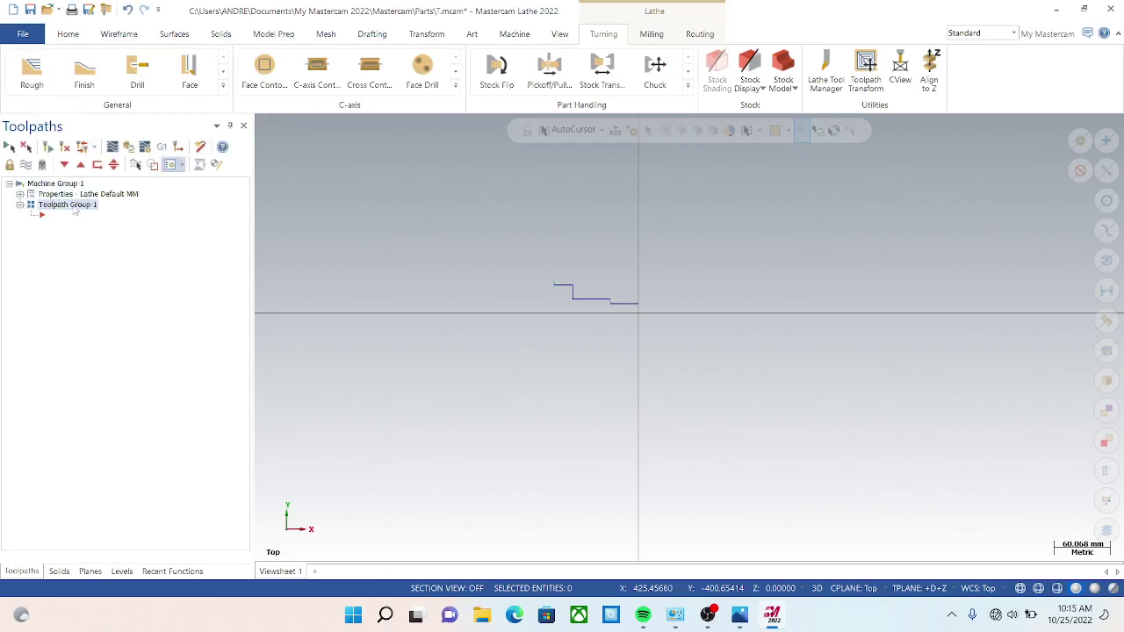
click(81, 194)
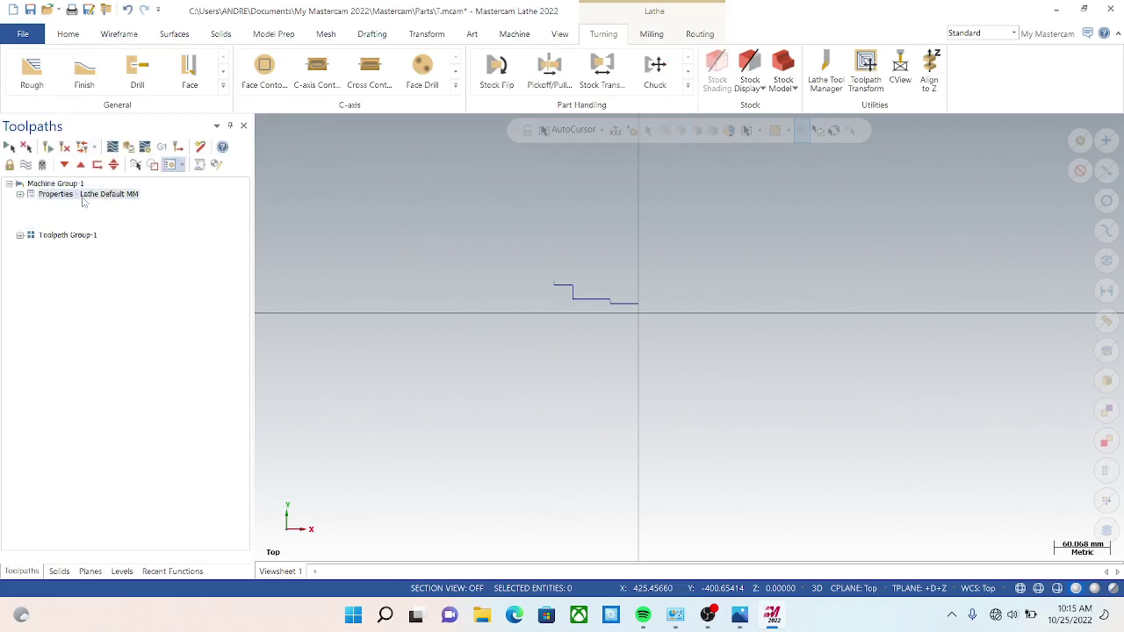
click(70, 227)
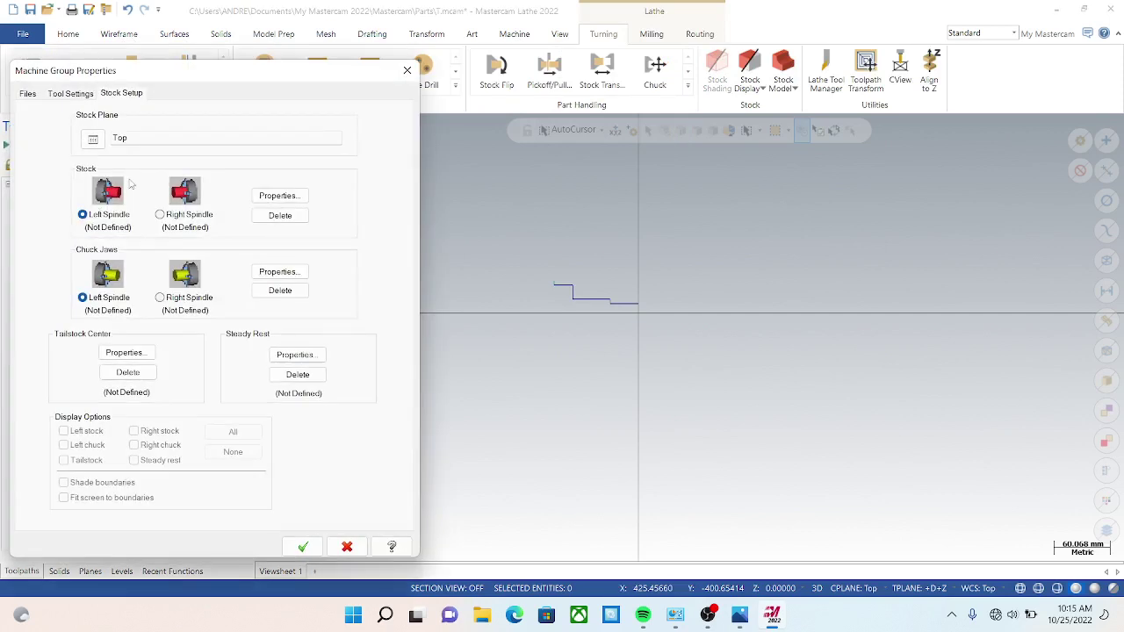
click(279, 196)
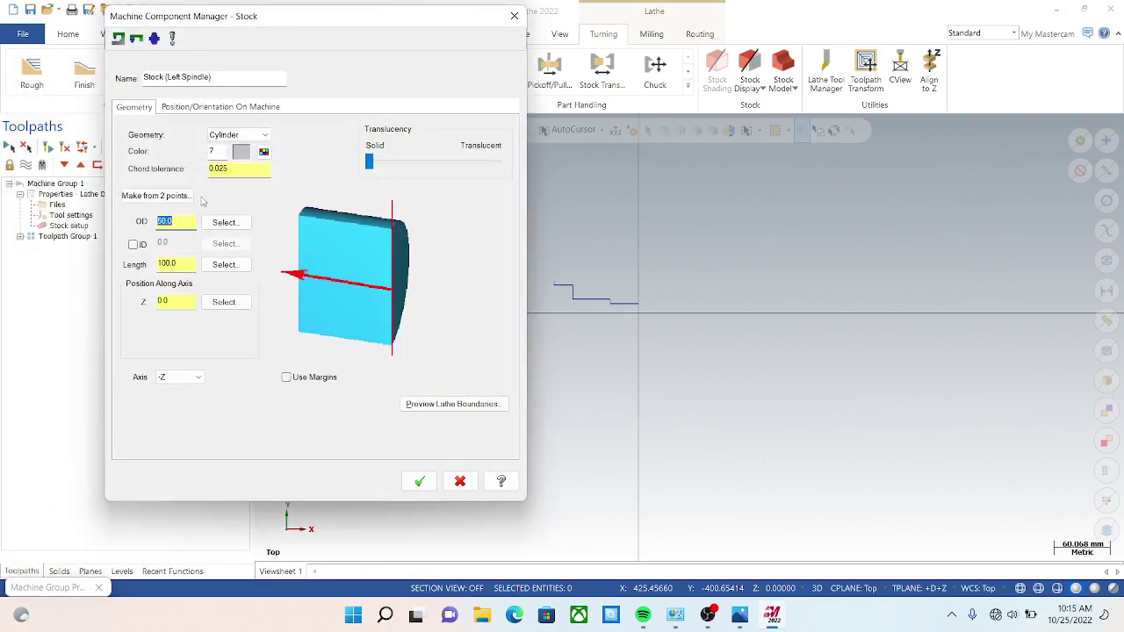
click(186, 196)
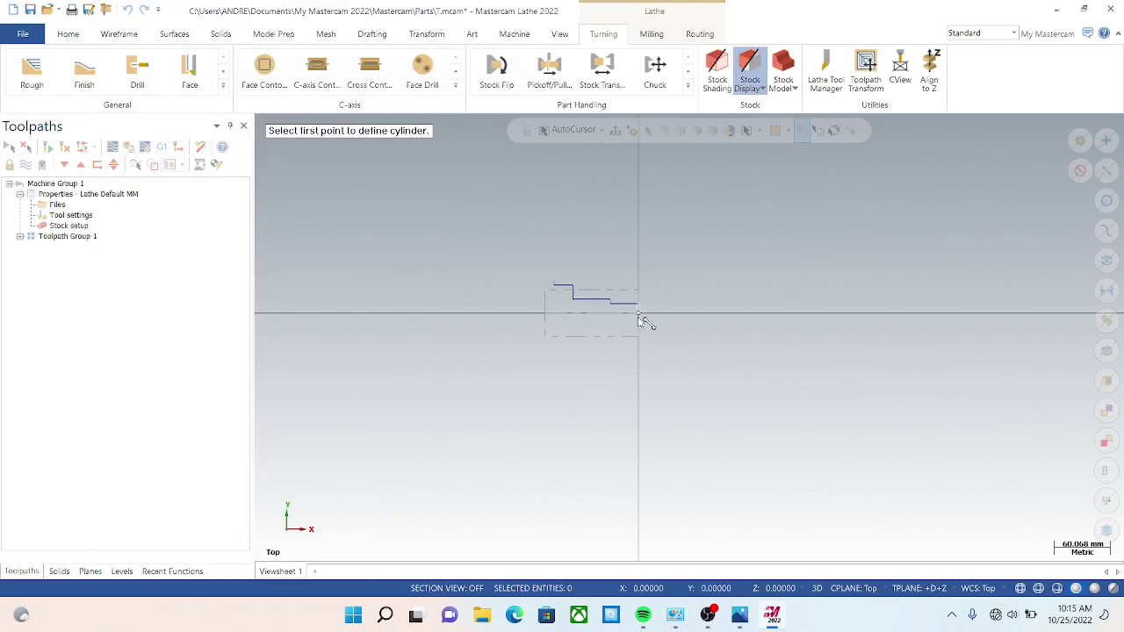
click(639, 314)
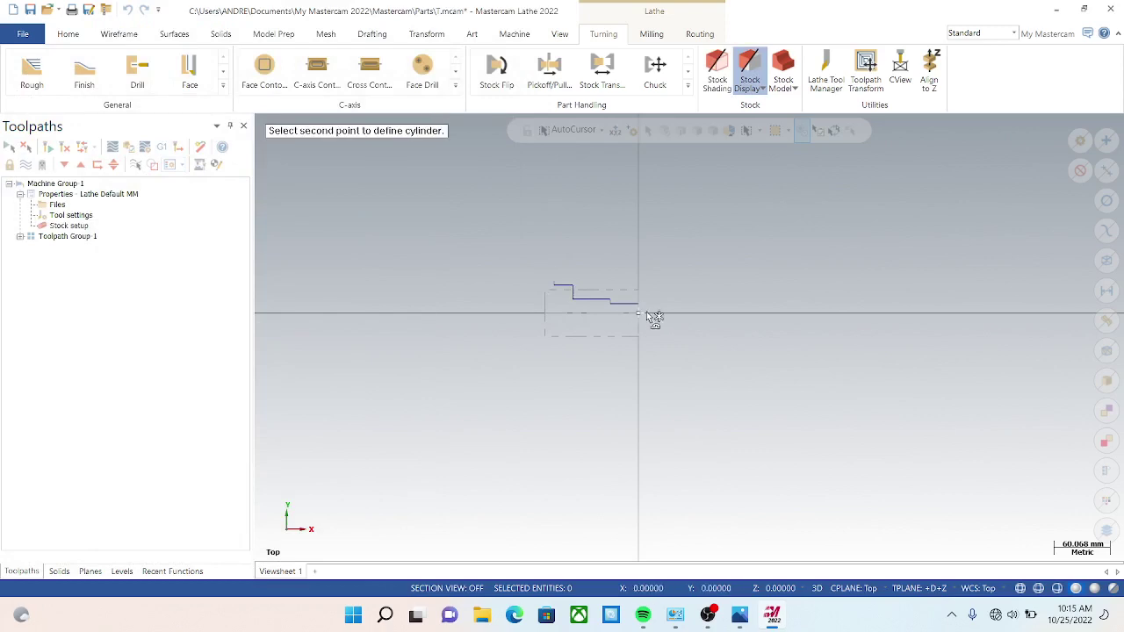
click(619, 305)
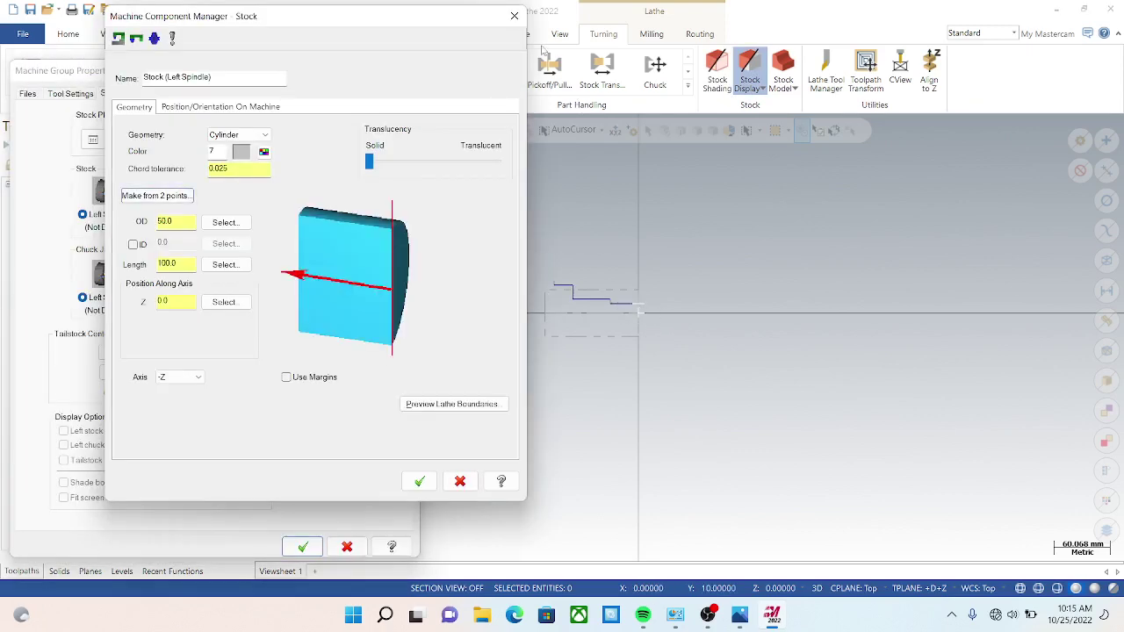
click(515, 16)
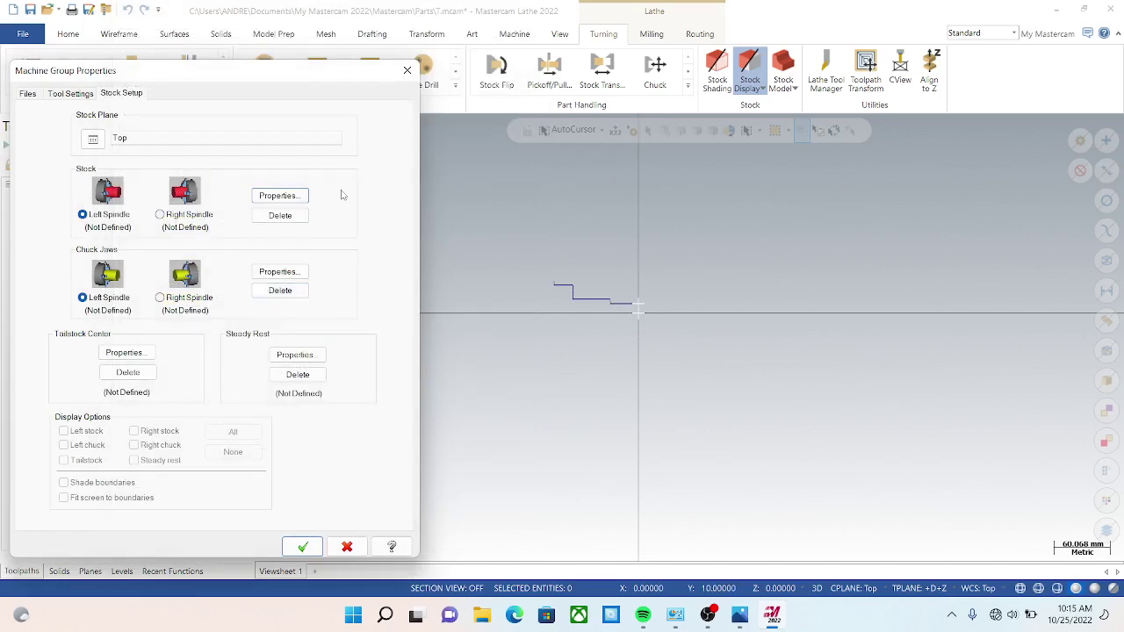
click(410, 69)
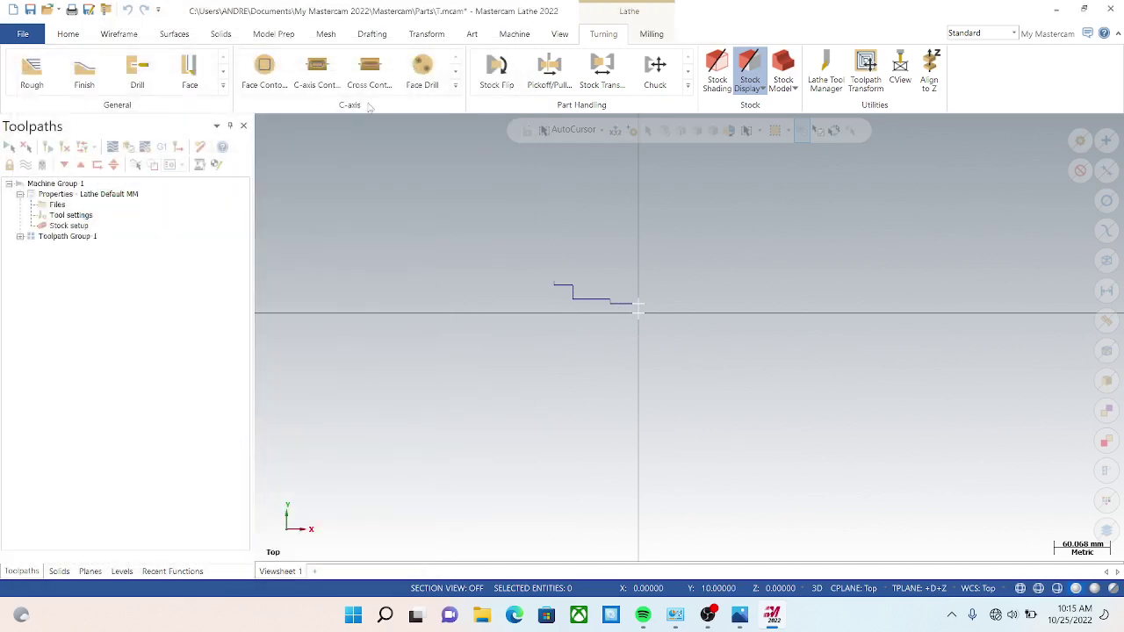
click(70, 228)
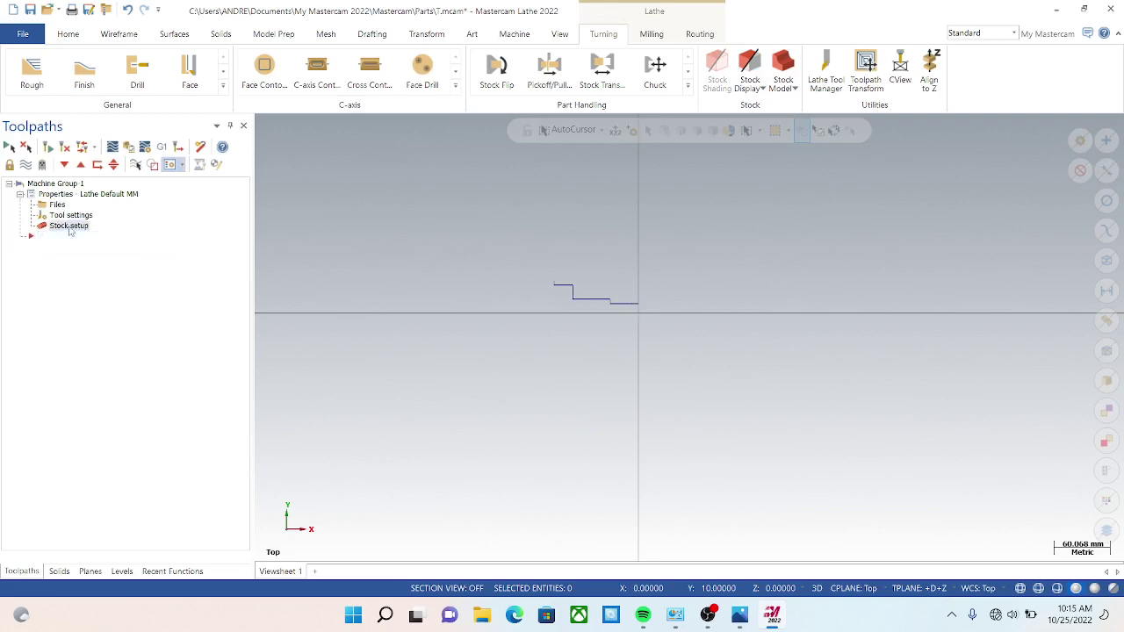
click(290, 195)
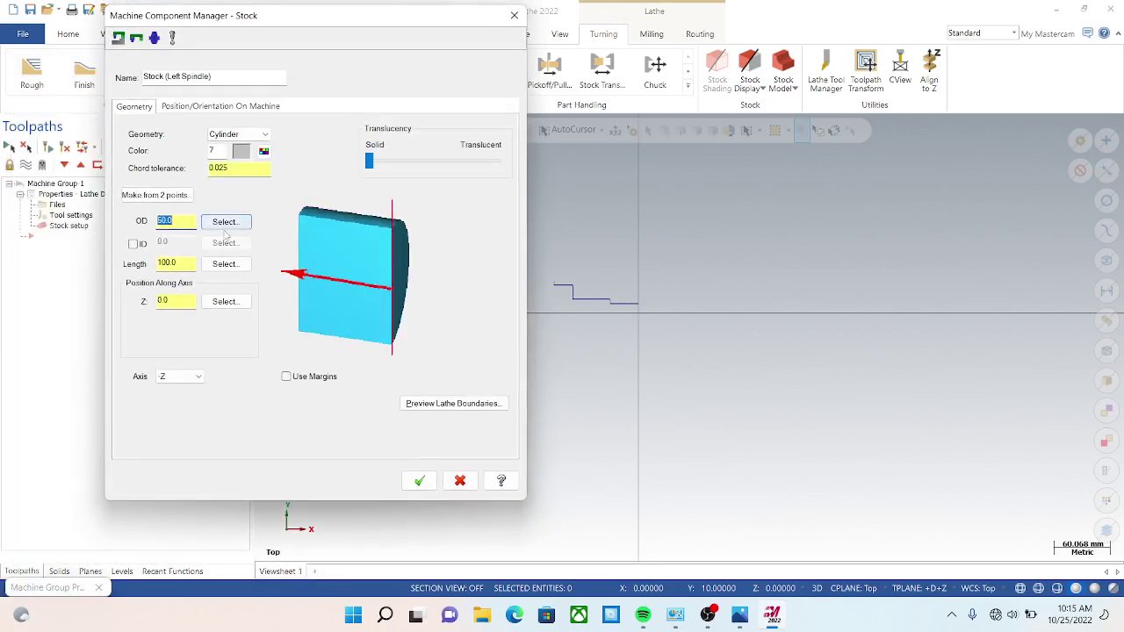
click(183, 197)
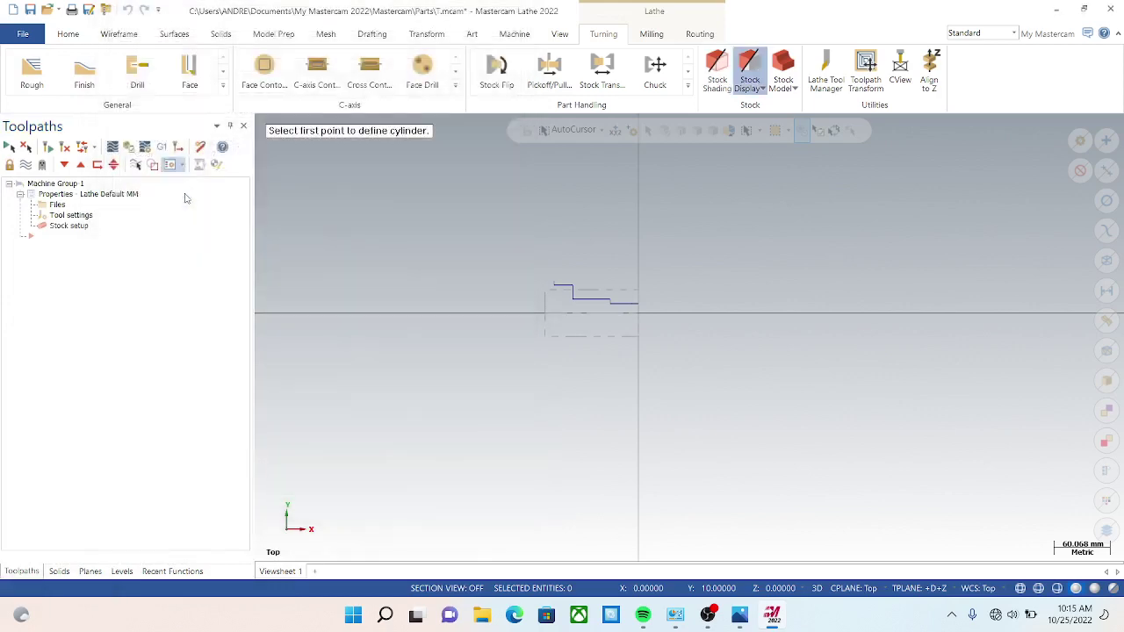
click(641, 307)
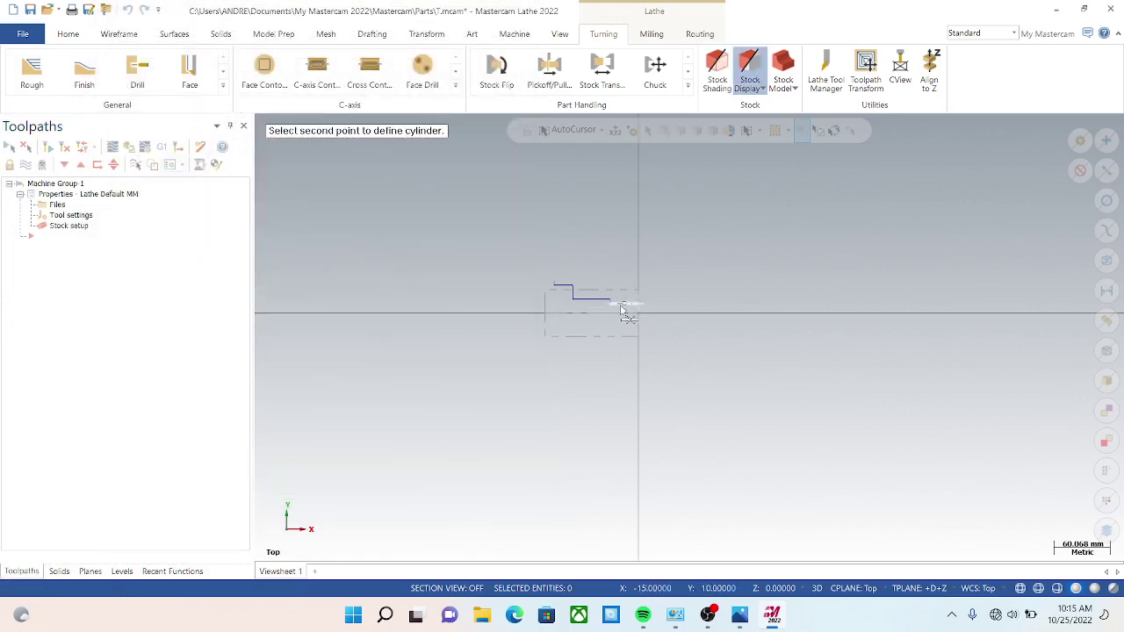
click(604, 284)
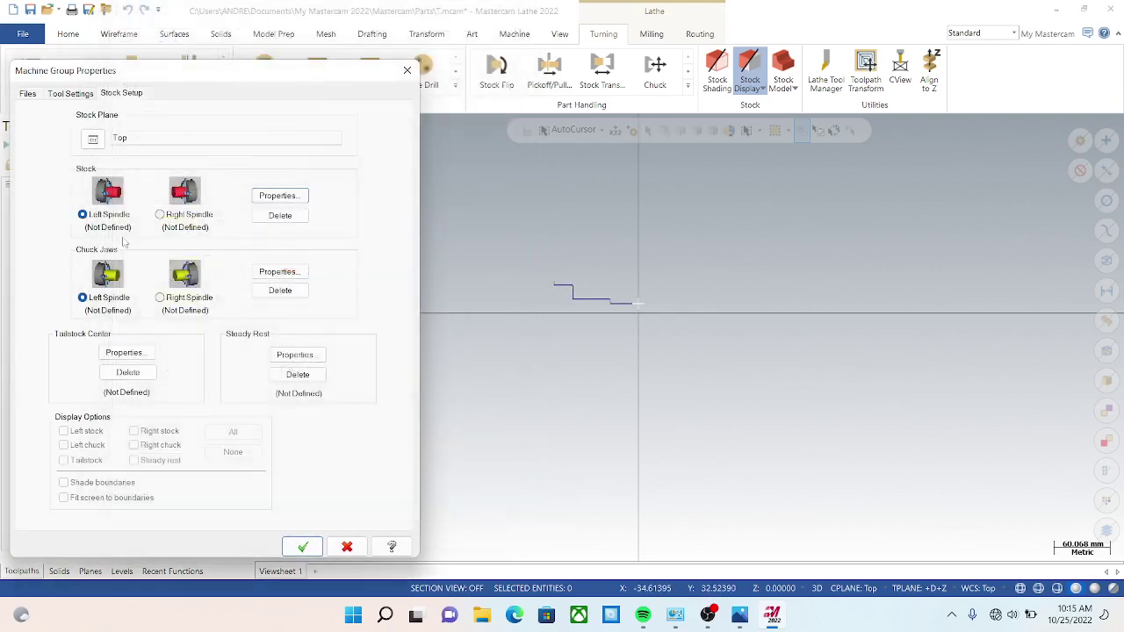
key(Return)
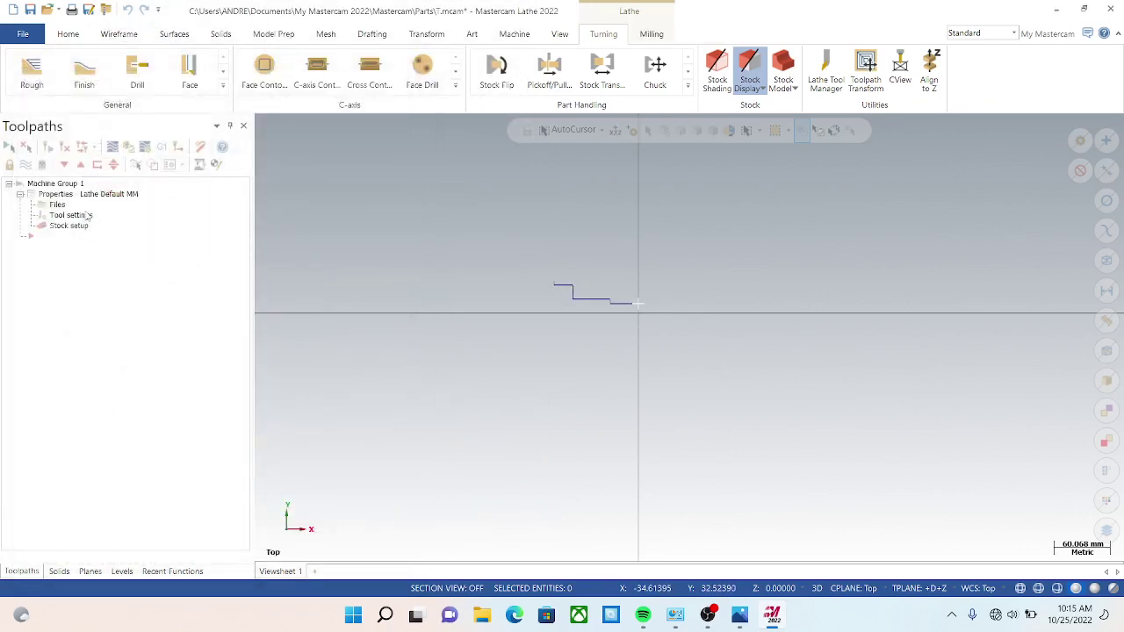
right_click(76, 239)
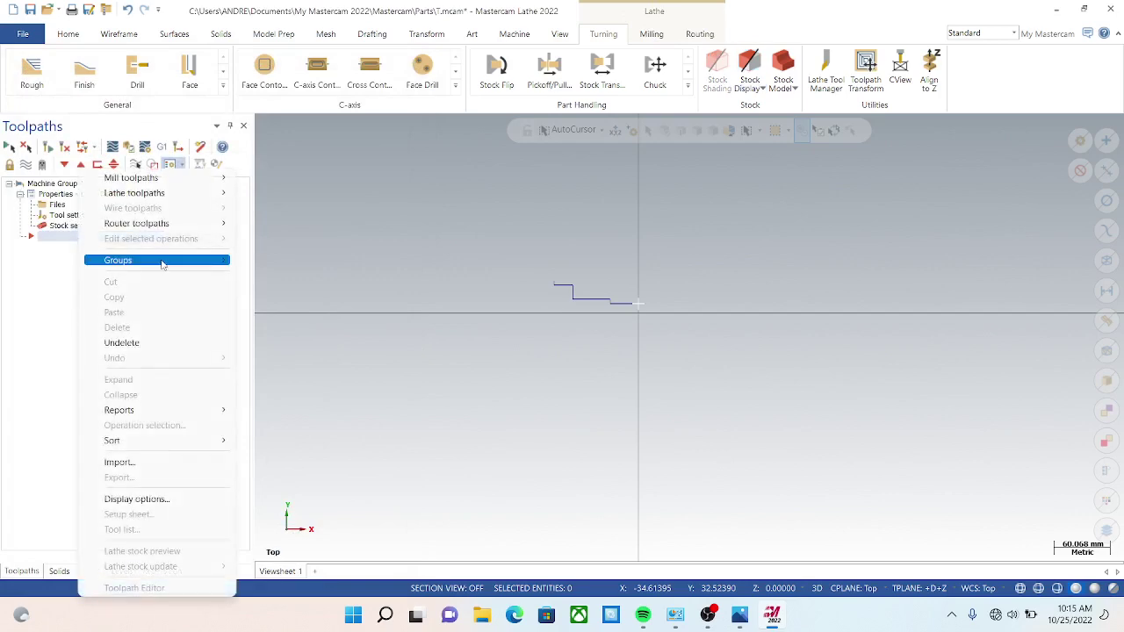
click(69, 245)
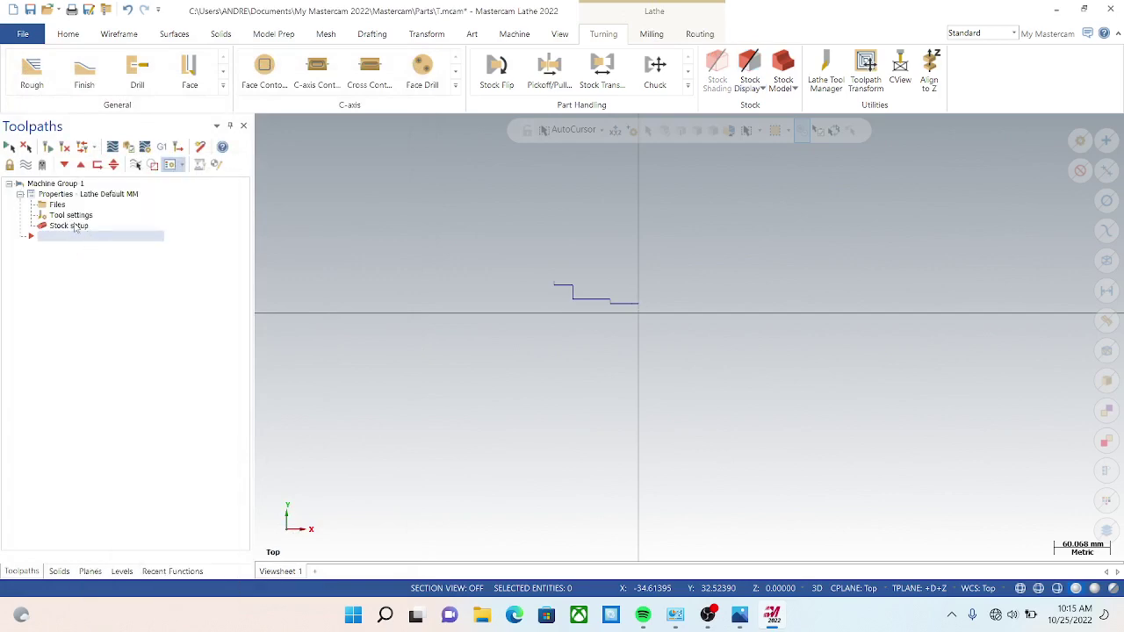
Define the left-spindle stock cylinder from two points, the origin and the upper far end of the stepped profile.
click(70, 226)
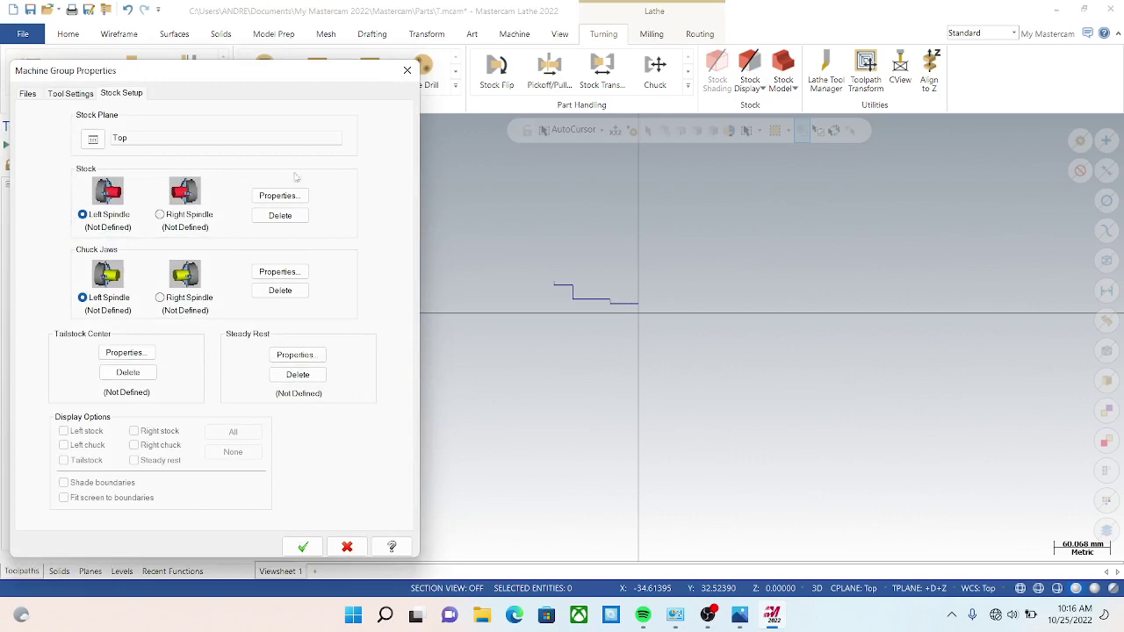
click(279, 195)
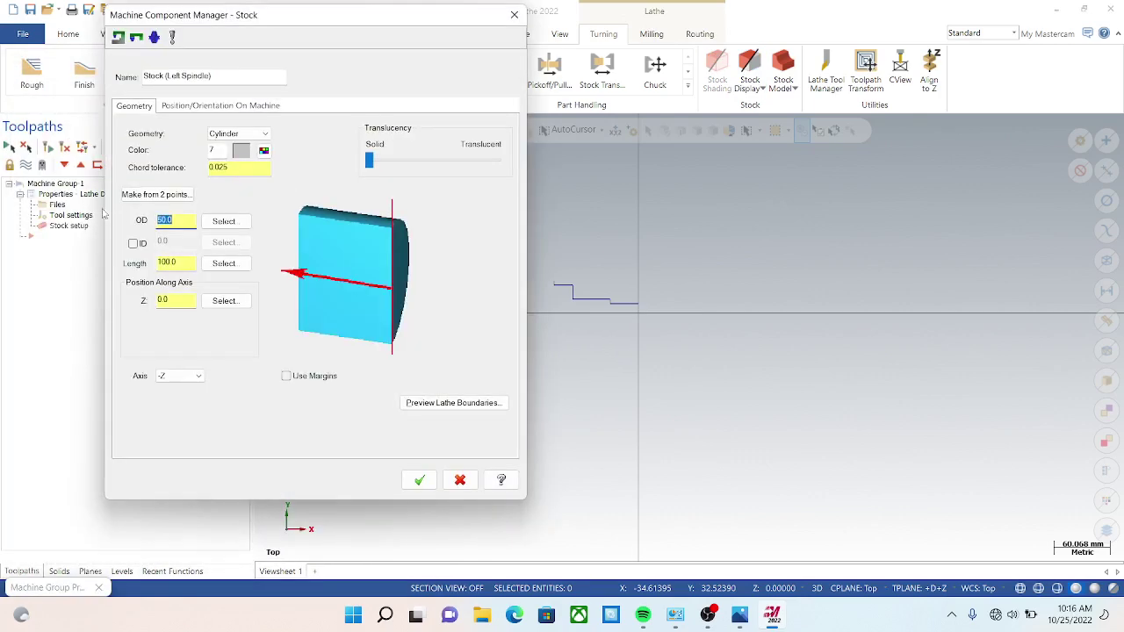
click(156, 194)
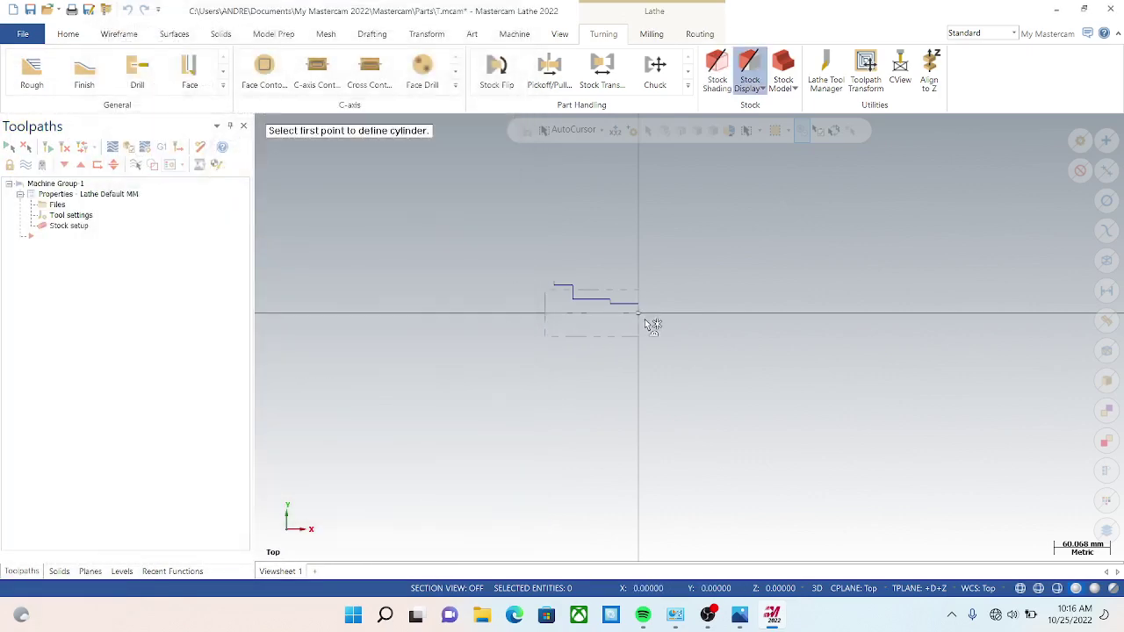
click(645, 319)
click(554, 284)
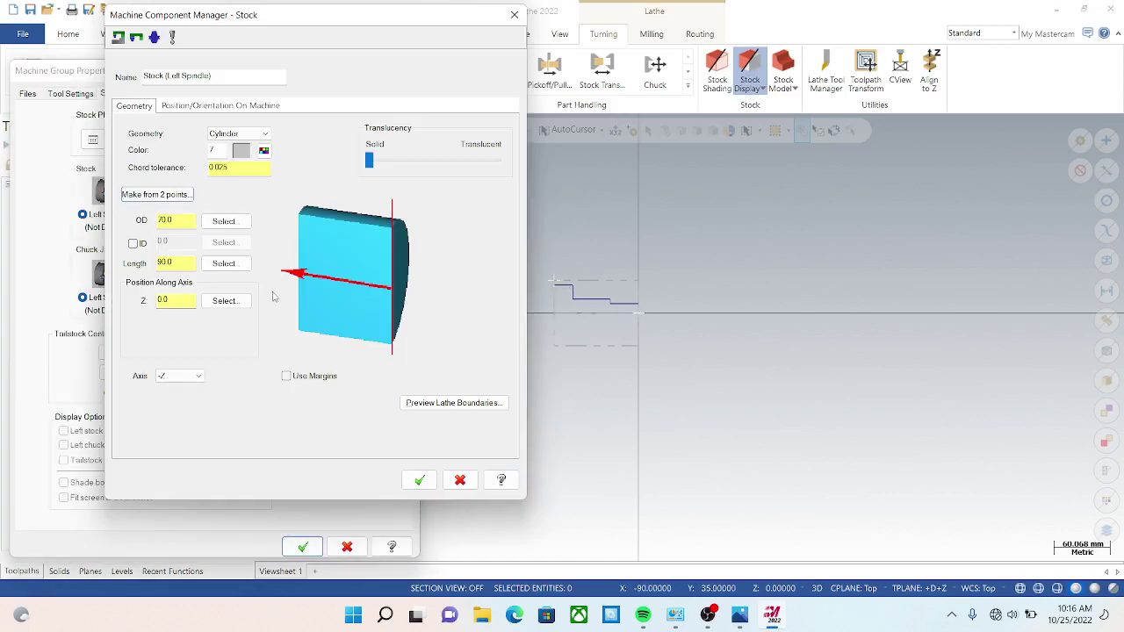
Set the stock cylinder's length to 100 mm and enable margins with a right margin of 5 mm.
click(161, 263)
key(BackSpace)
text(10)
key(Return)
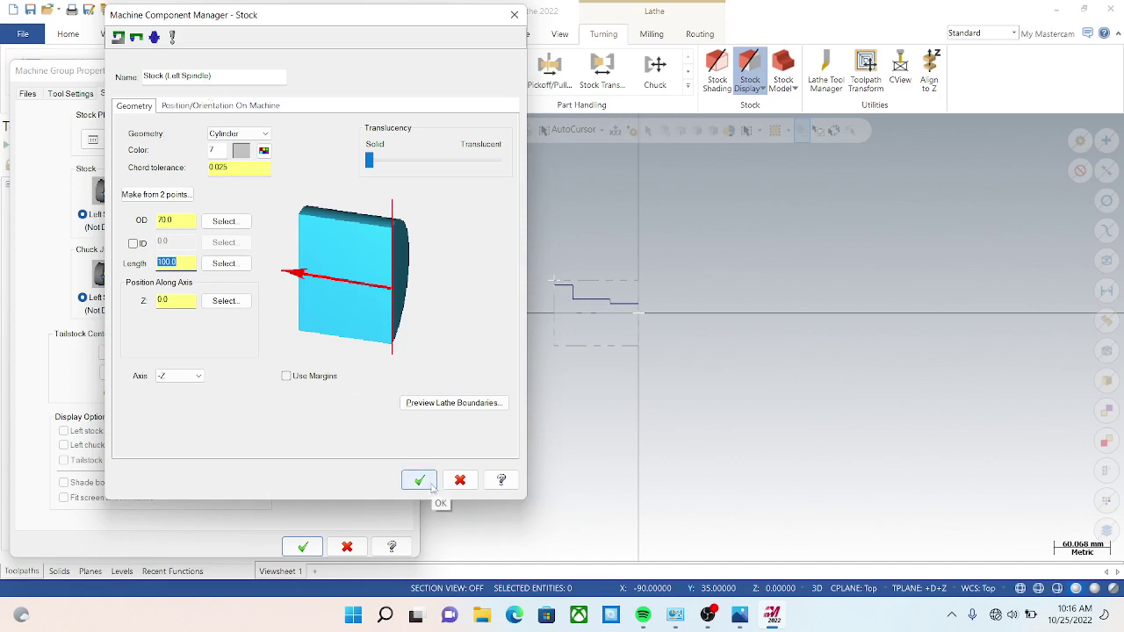
click(288, 377)
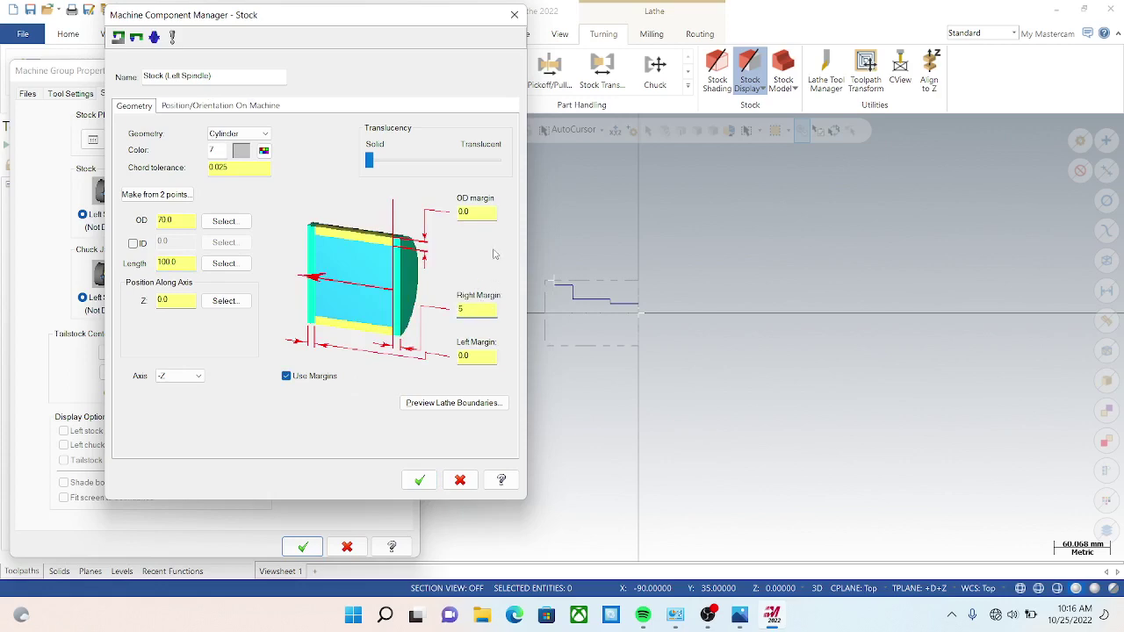
click(420, 480)
Define the left-spindle chuck jaws positioned from the stock with a grip length of 10 mm, and accept the stock setup.
click(279, 271)
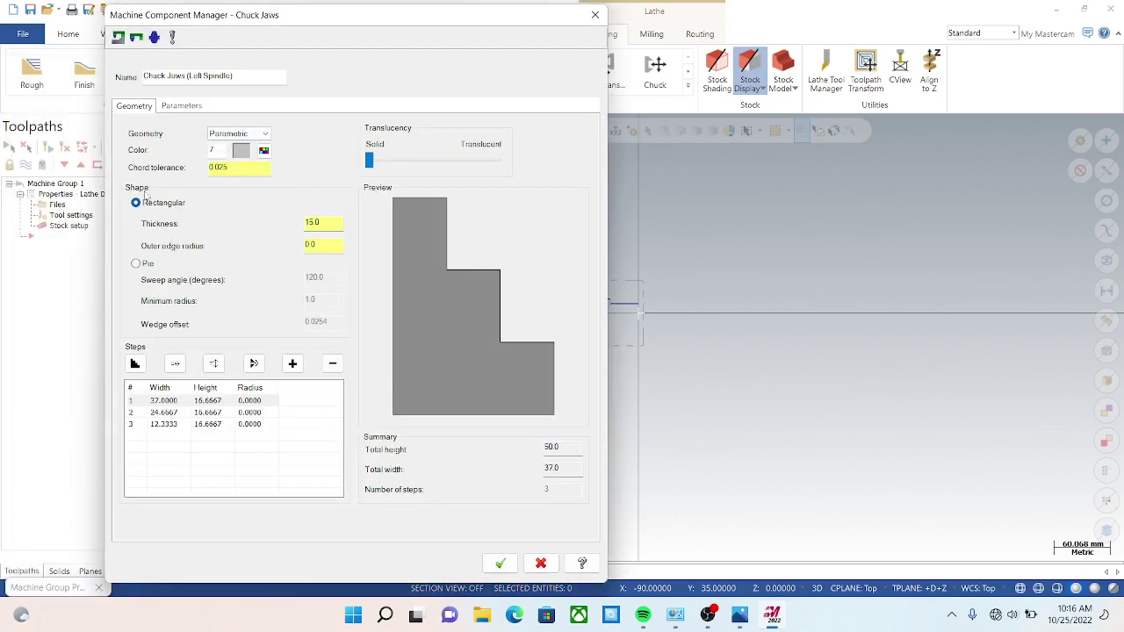
click(181, 107)
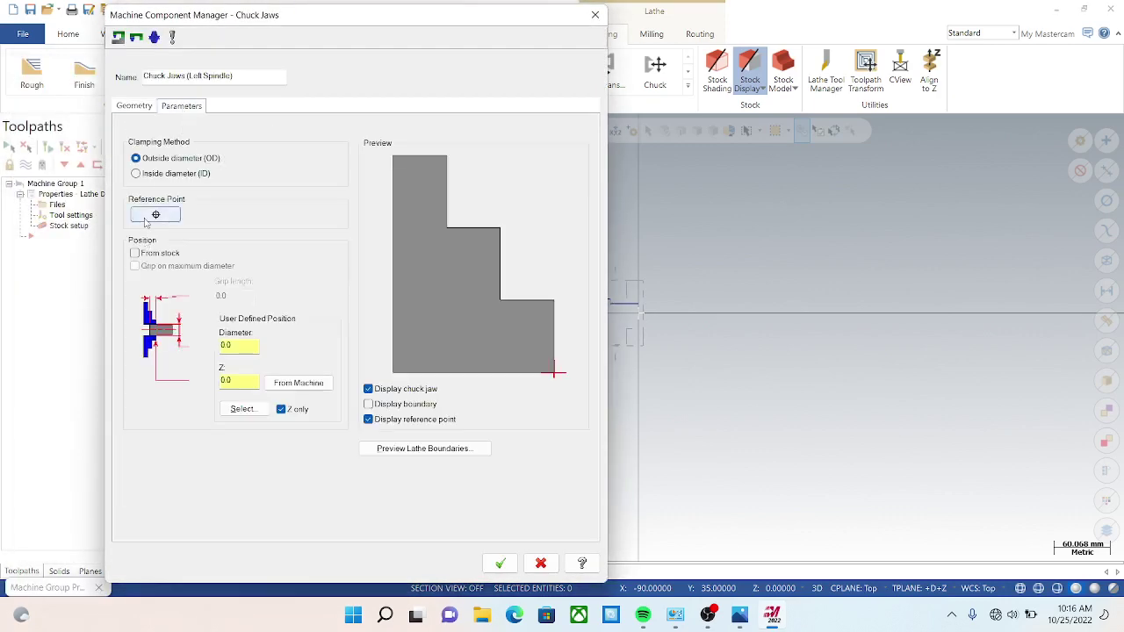
click(135, 253)
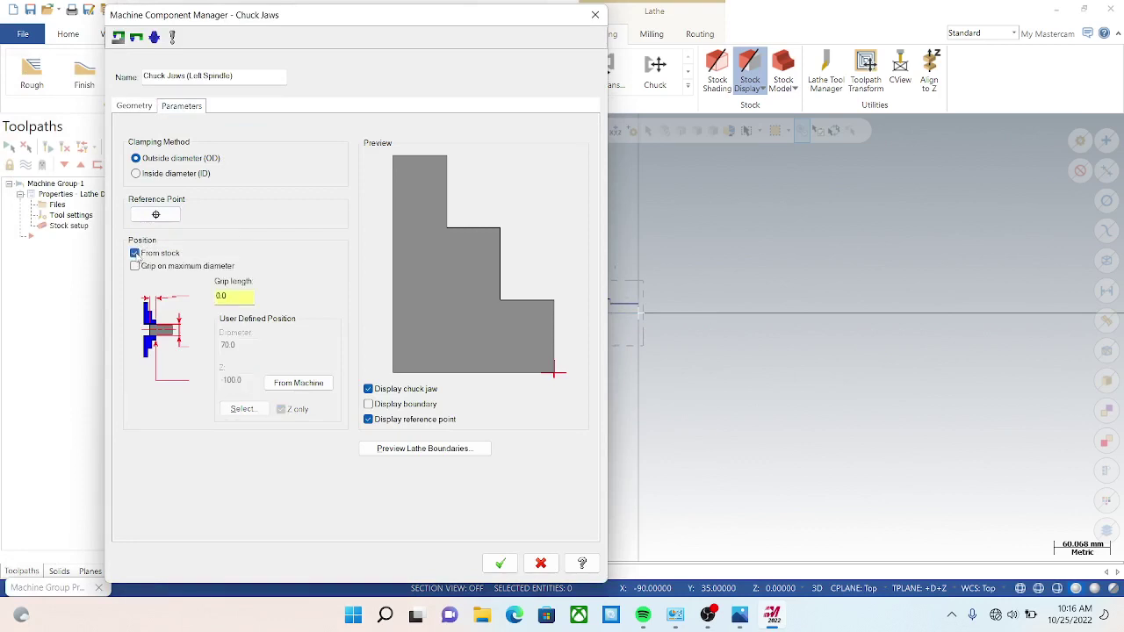
click(249, 299)
key(BackSpace)
text(10)
click(502, 564)
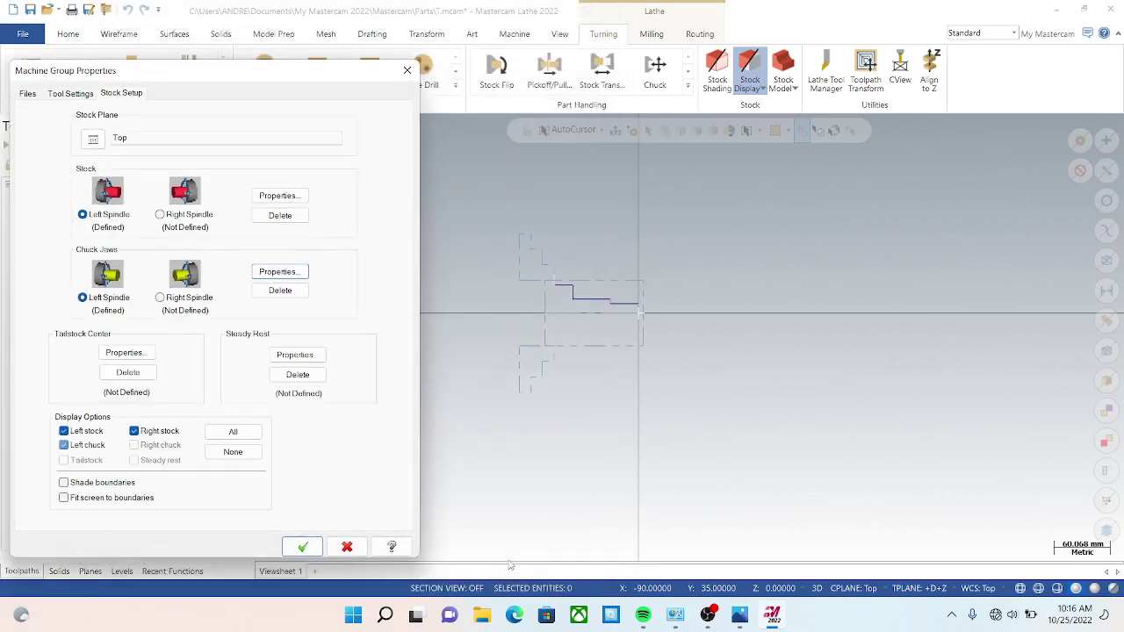
click(302, 547)
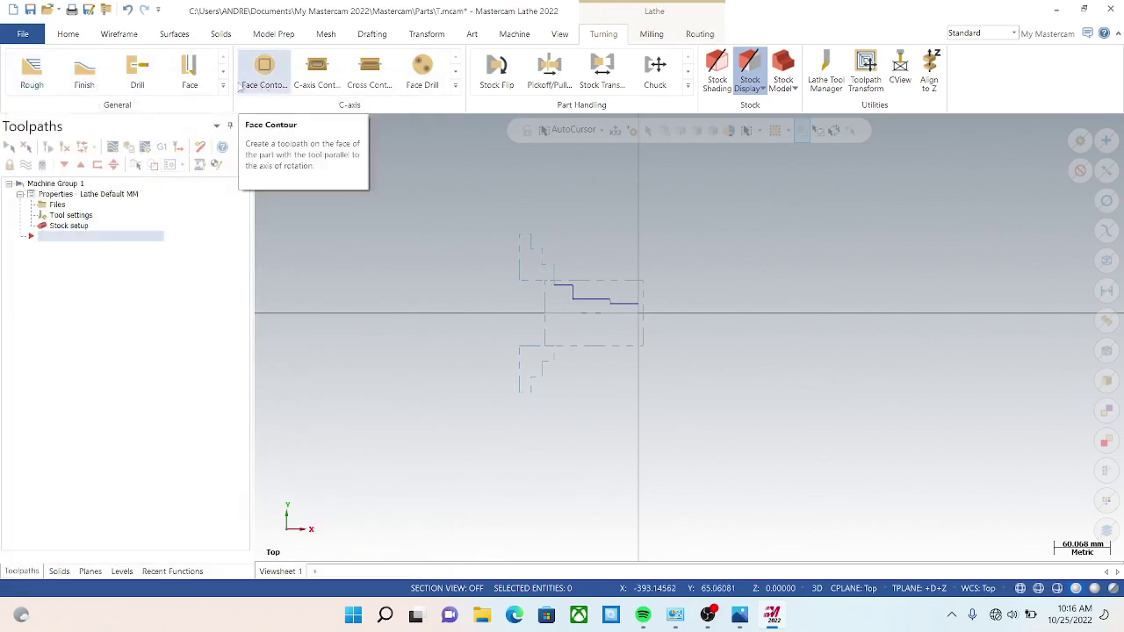
Create a lathe Face toolpath with the T0101 R0.8 OD rough right tool.
click(190, 76)
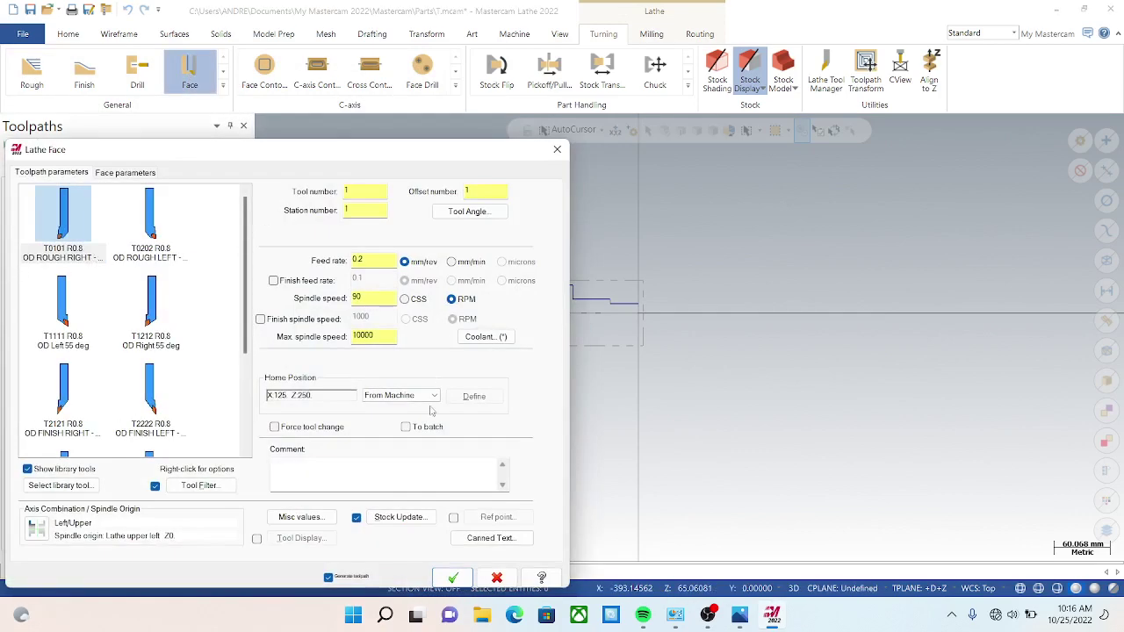
click(452, 581)
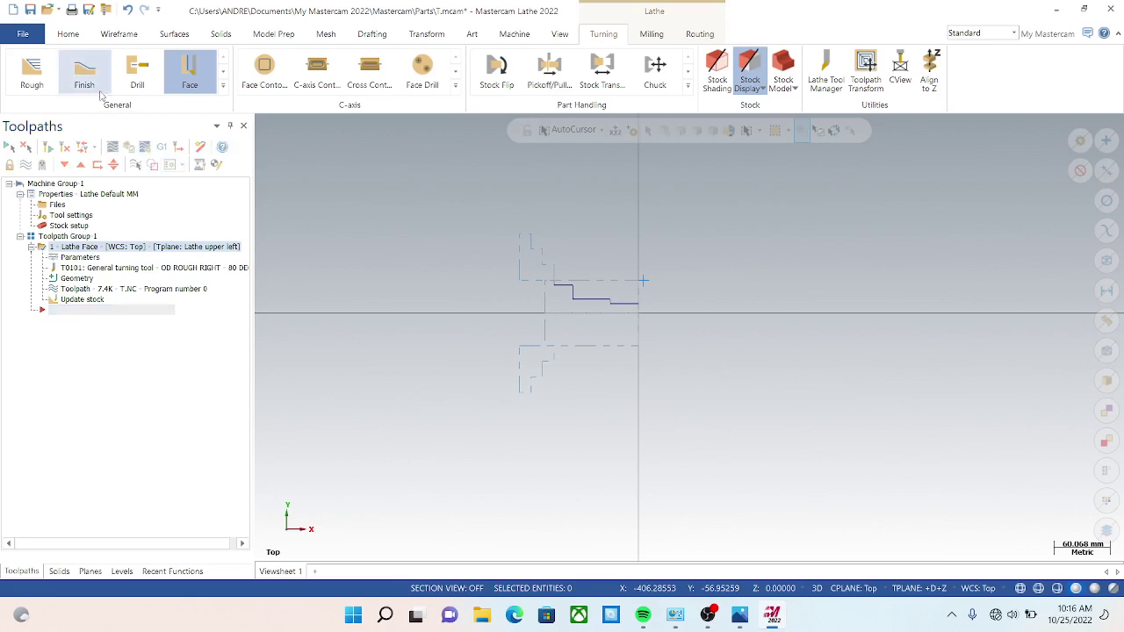
Create a lathe Rough toolpath along the chained stepped profile with the T0101 R0.8 OD rough right tool.
click(25, 77)
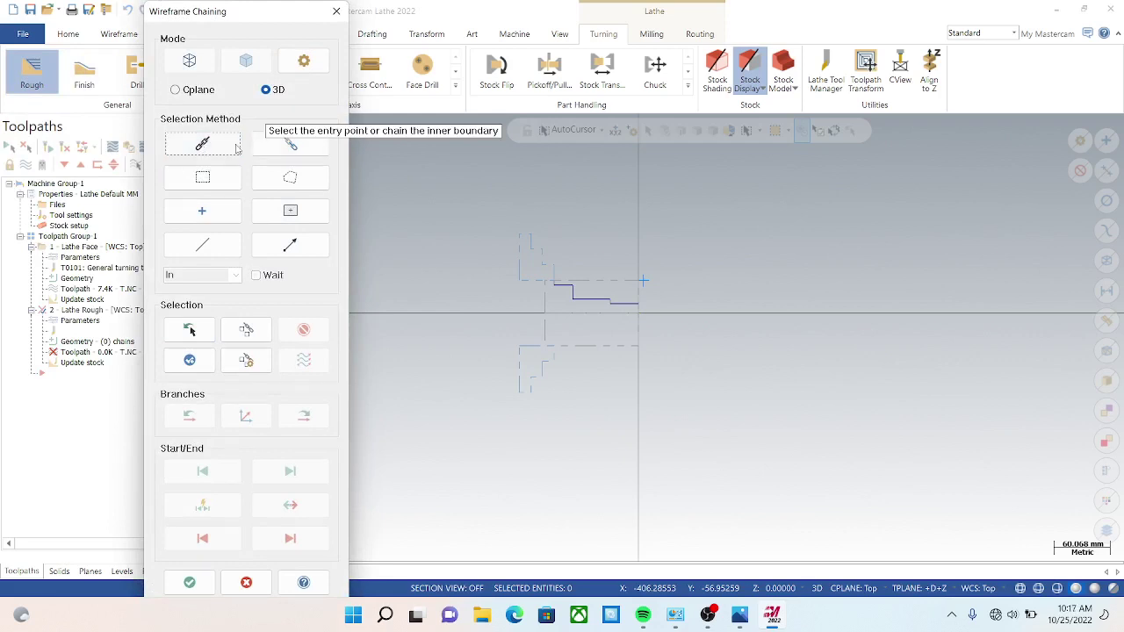
click(289, 143)
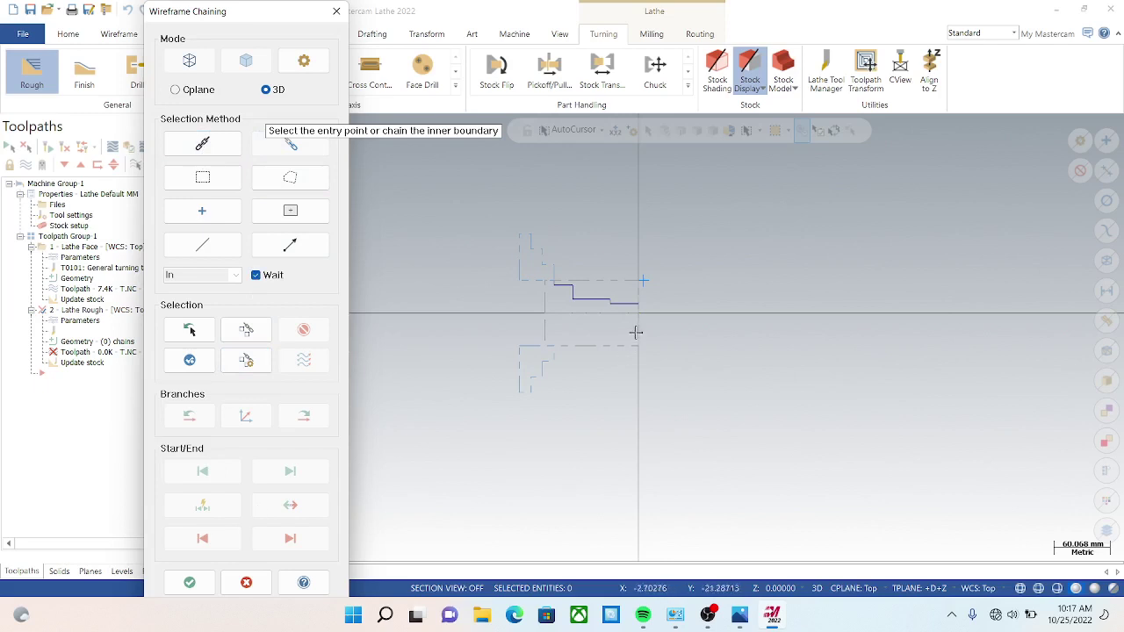
click(635, 305)
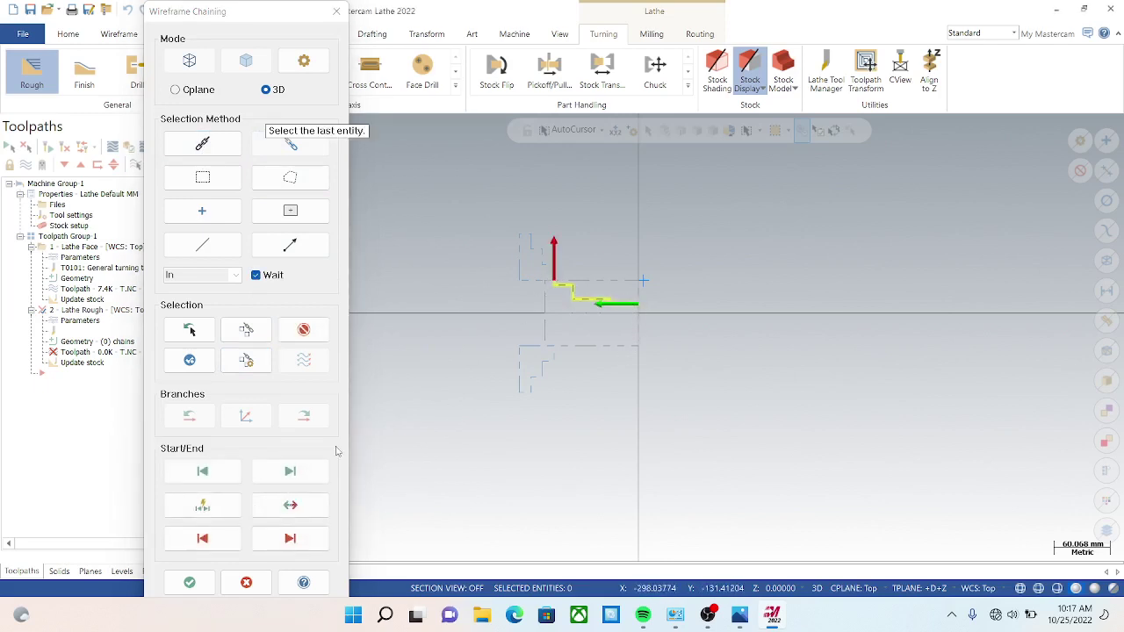
click(188, 582)
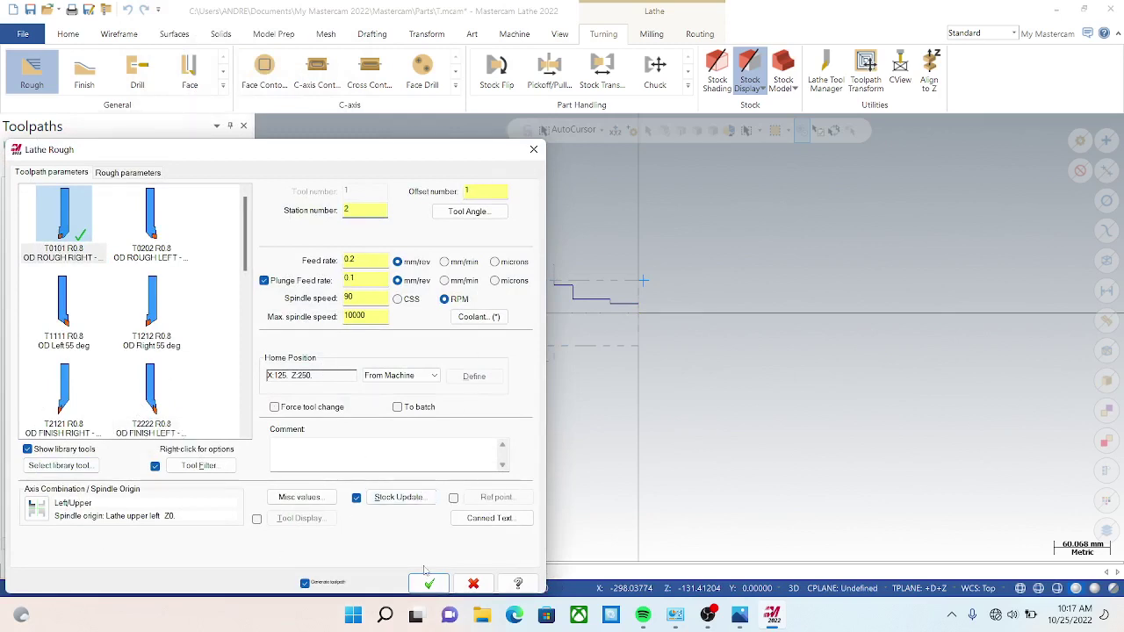
click(129, 172)
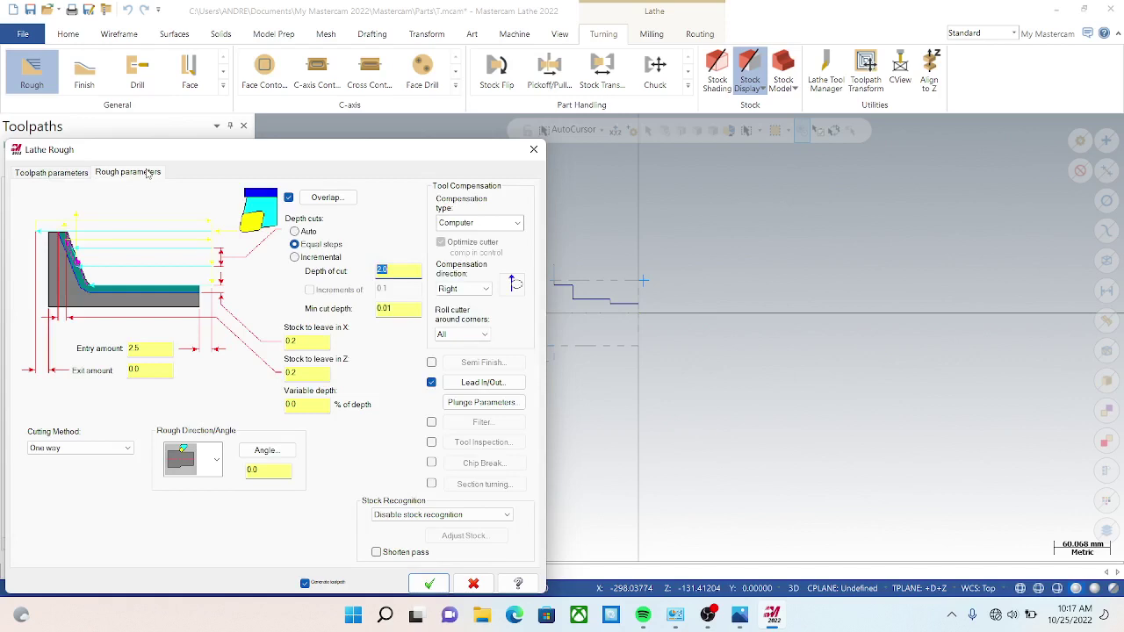
click(55, 173)
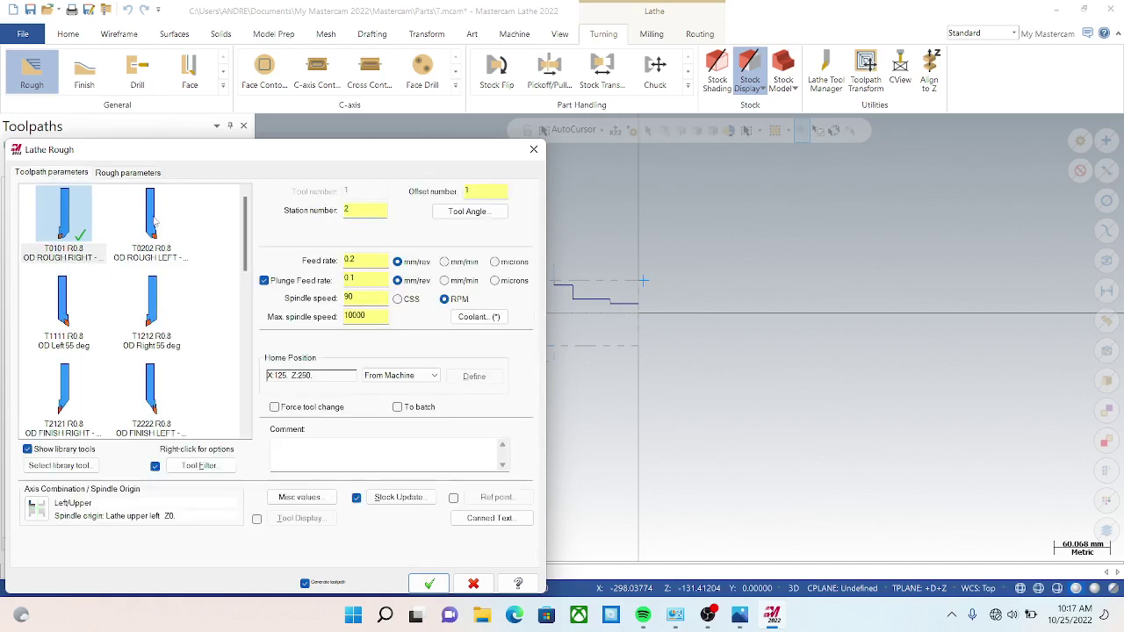
click(431, 582)
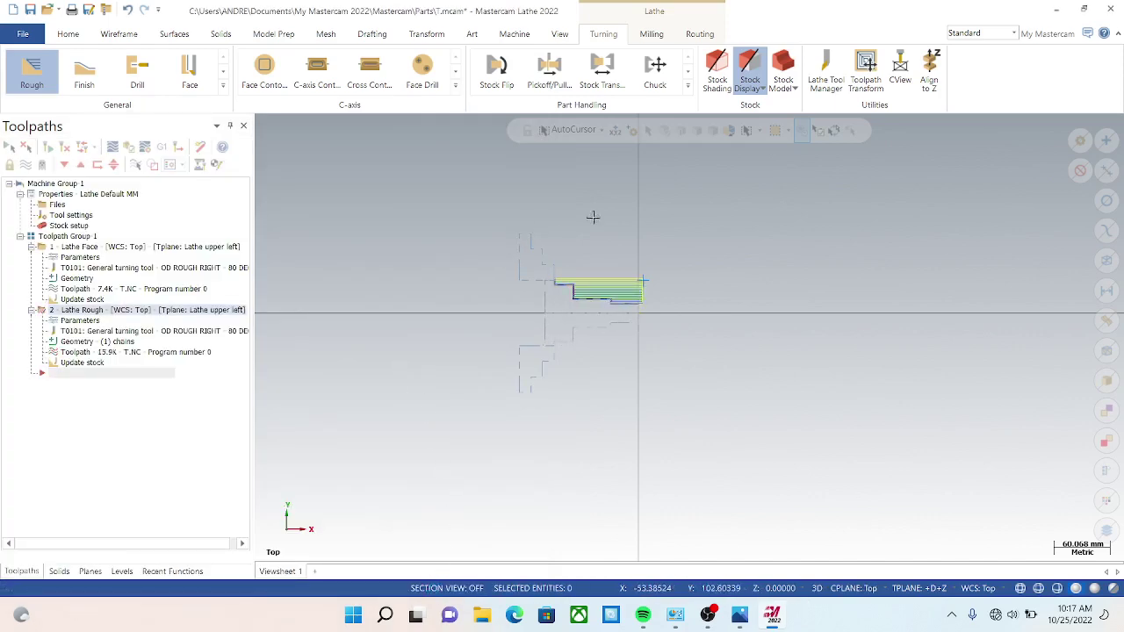
Start a lathe Finish toolpath and chain the whole stepped profile as its contour.
click(85, 72)
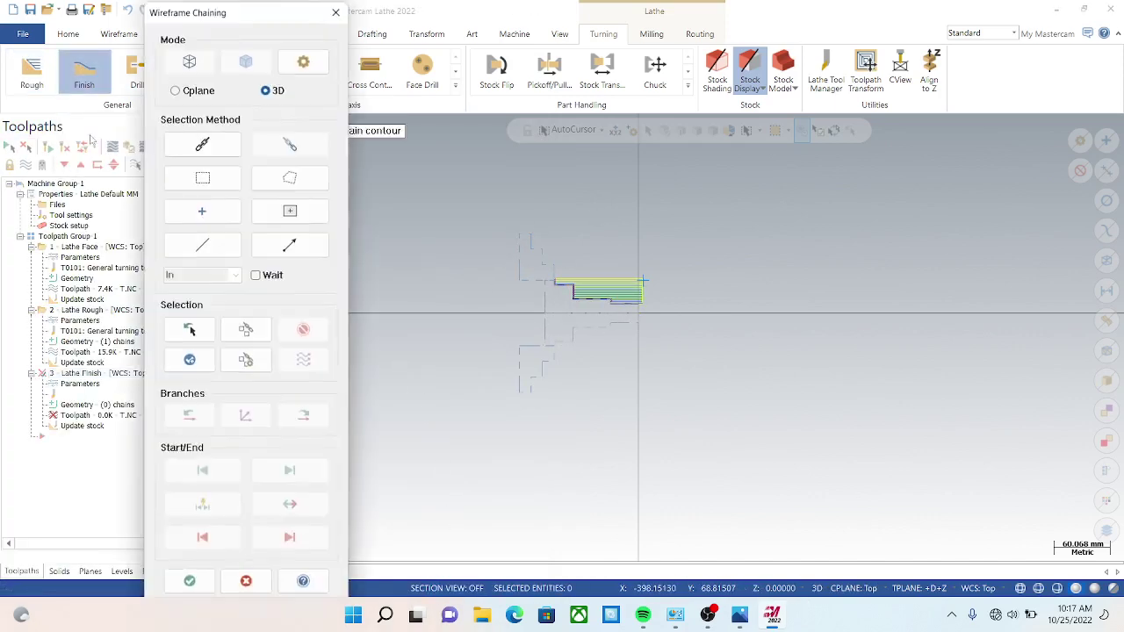
click(290, 145)
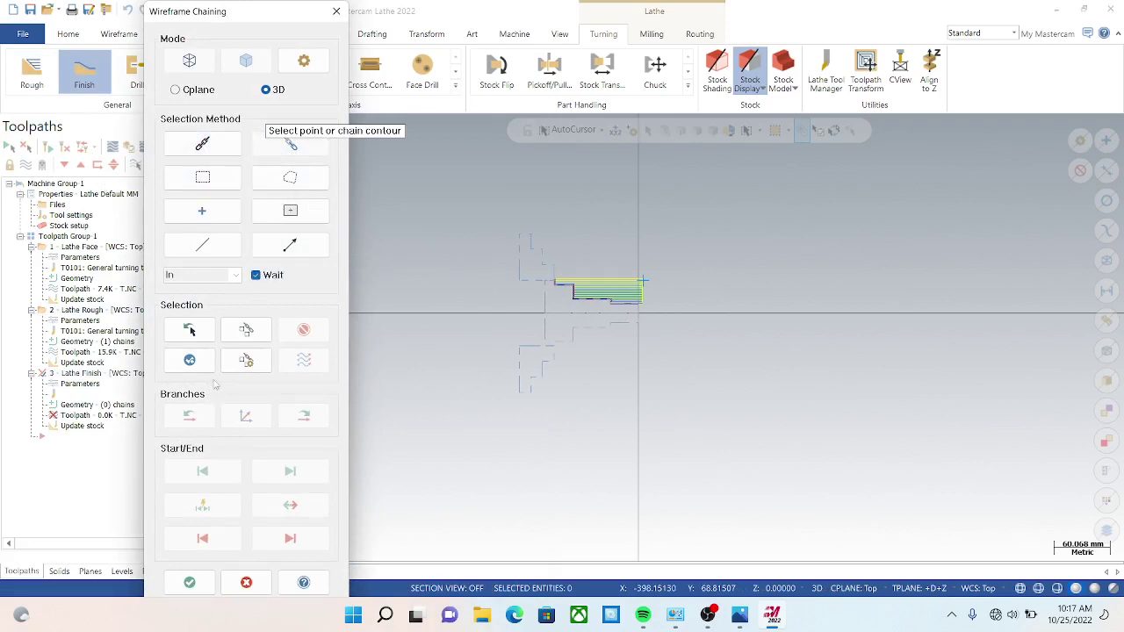
scroll(645, 301, up, 2)
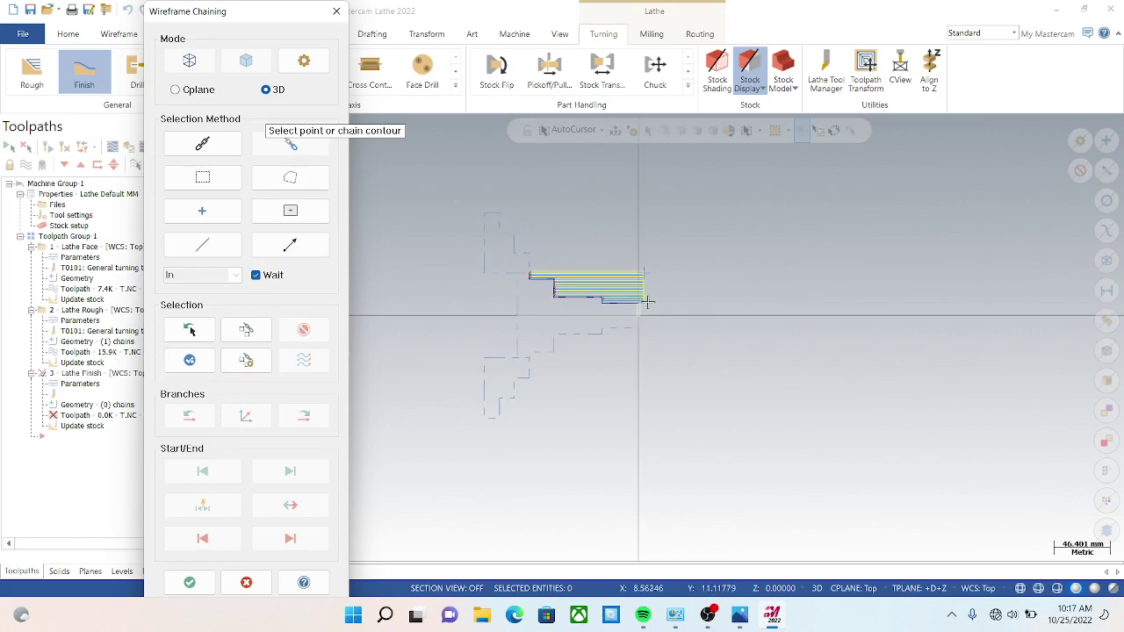
click(532, 271)
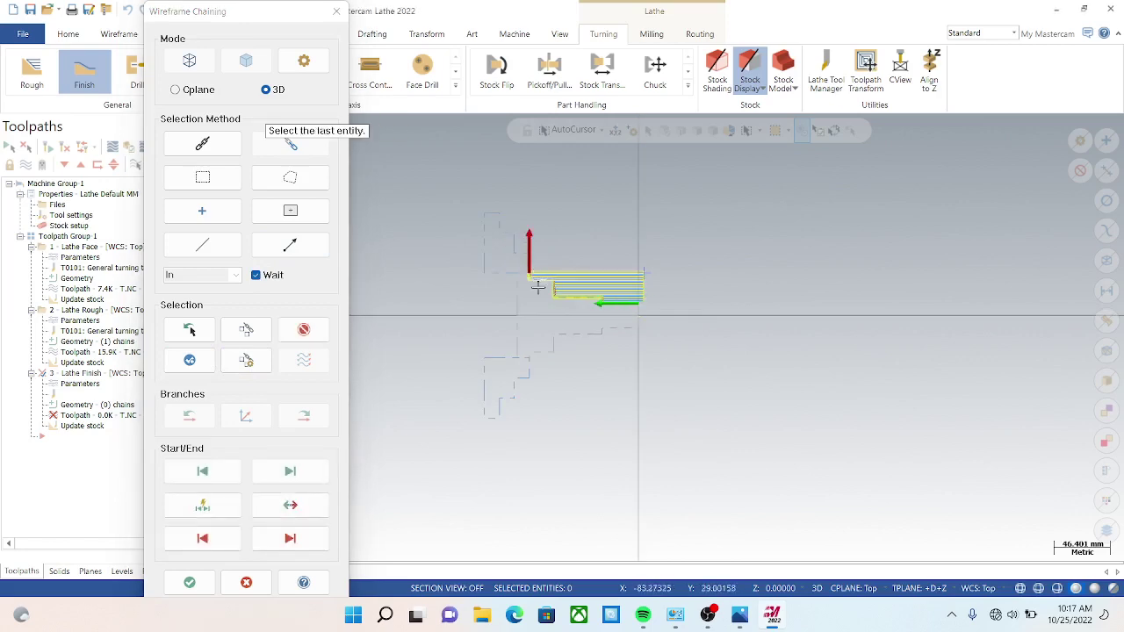
click(189, 582)
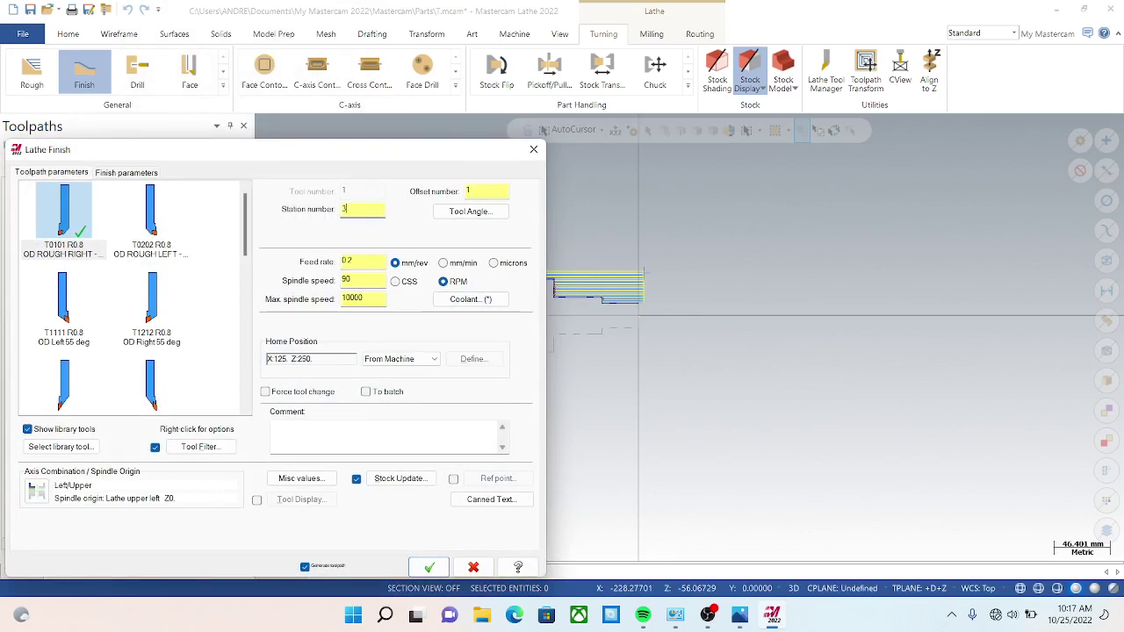
Assign the T2121 R0.8 OD finish right 35 deg tool to the Finish operation and generate its toolpath.
scroll(77, 300, down, 5)
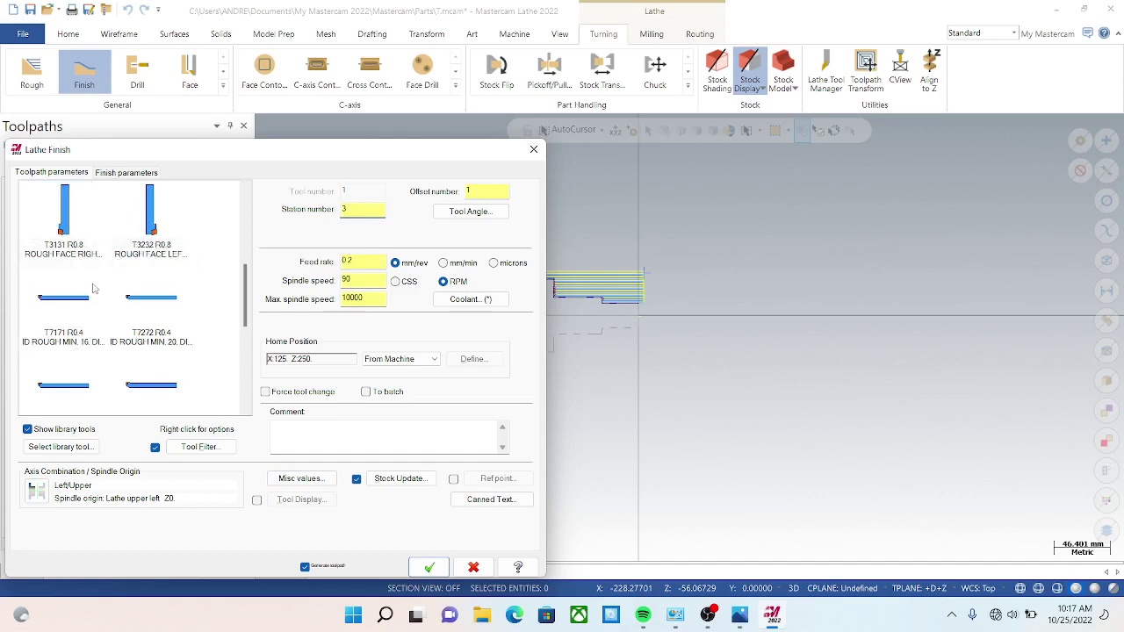
scroll(85, 285, down, 3)
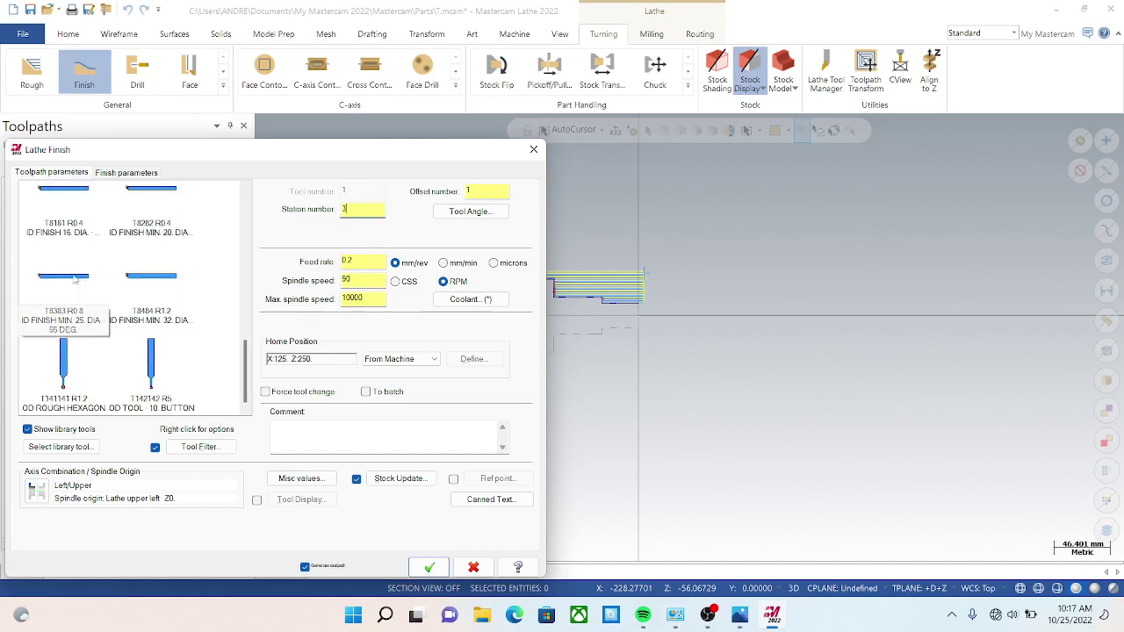
scroll(76, 268, up, 3)
scroll(76, 260, up, 3)
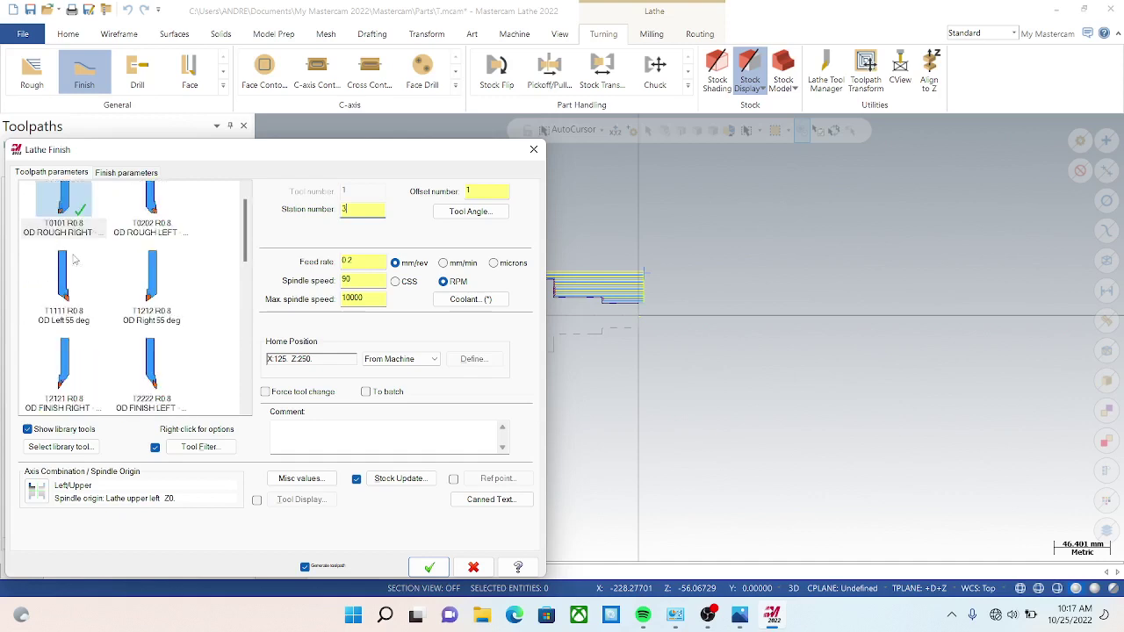
scroll(92, 285, down, 1)
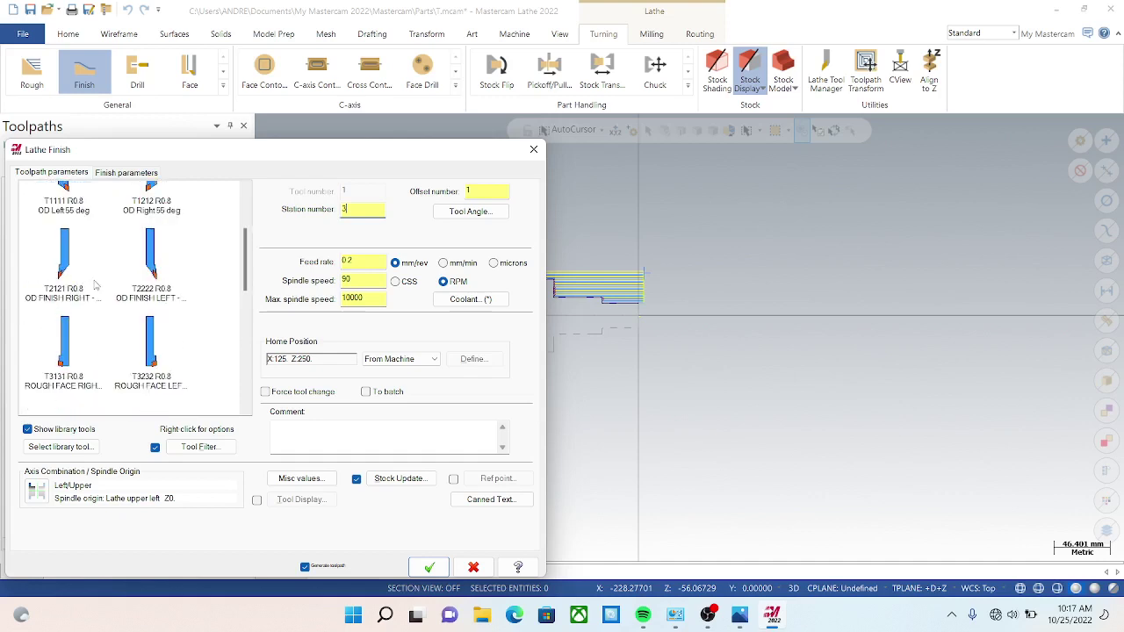
click(66, 265)
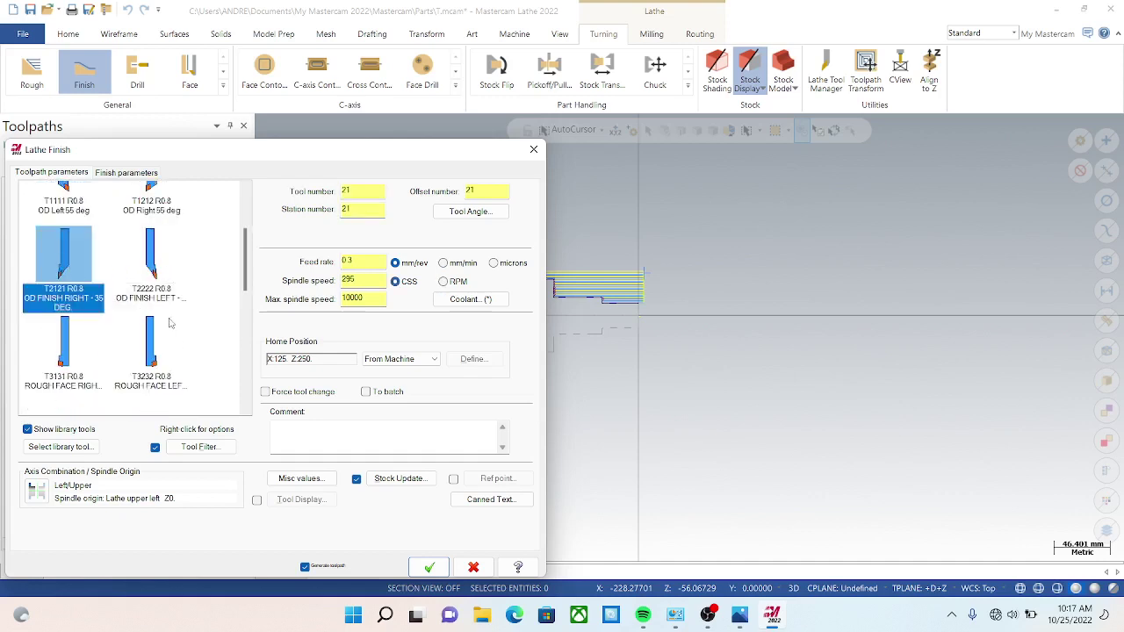
click(132, 172)
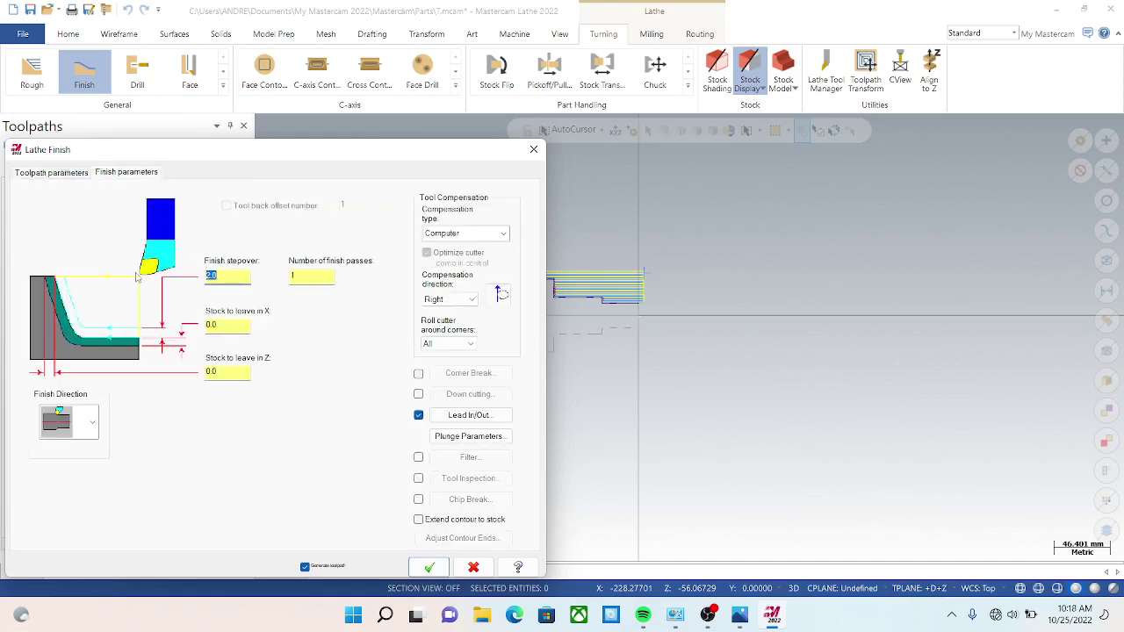
click(44, 173)
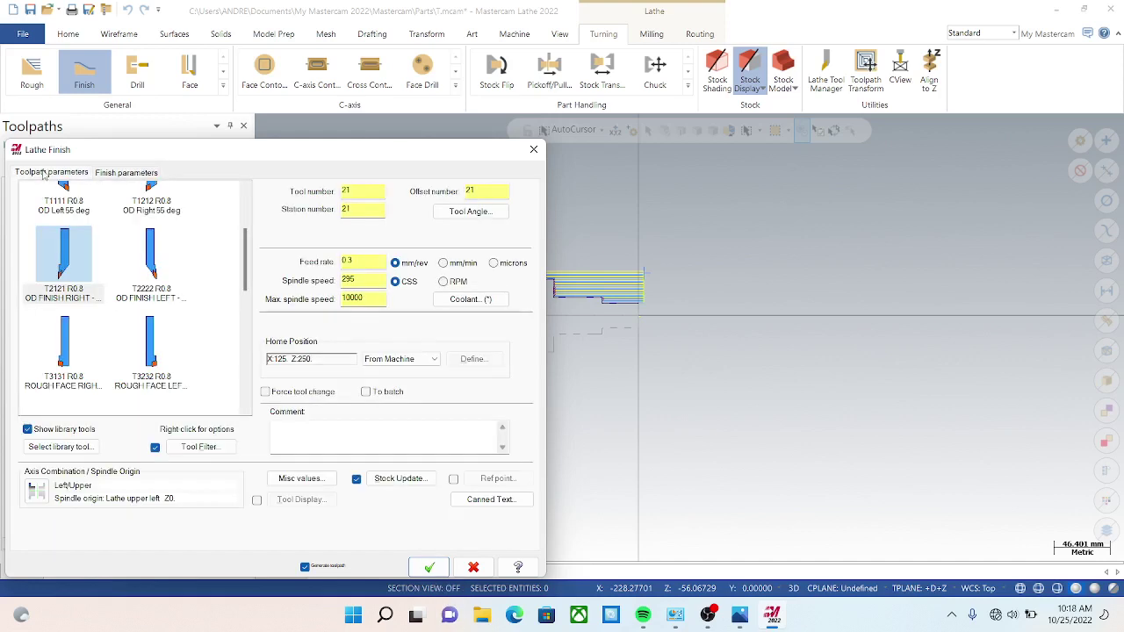
click(429, 568)
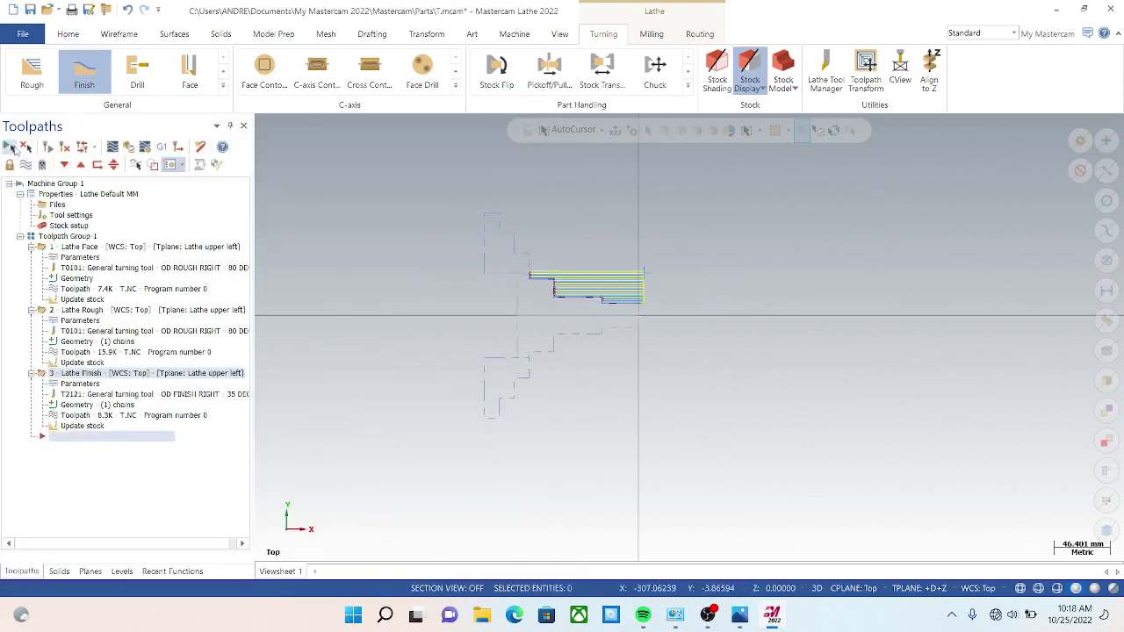
Verify the face, rough and finish operations by playing their solid machining simulation in a maximized simulator window.
click(114, 149)
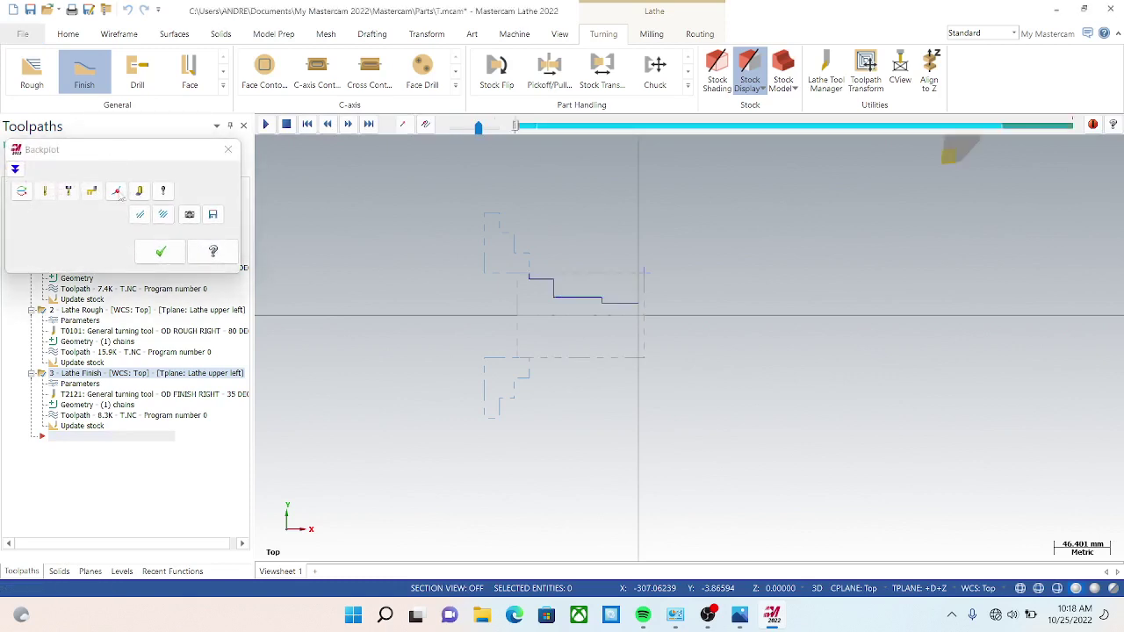
click(160, 254)
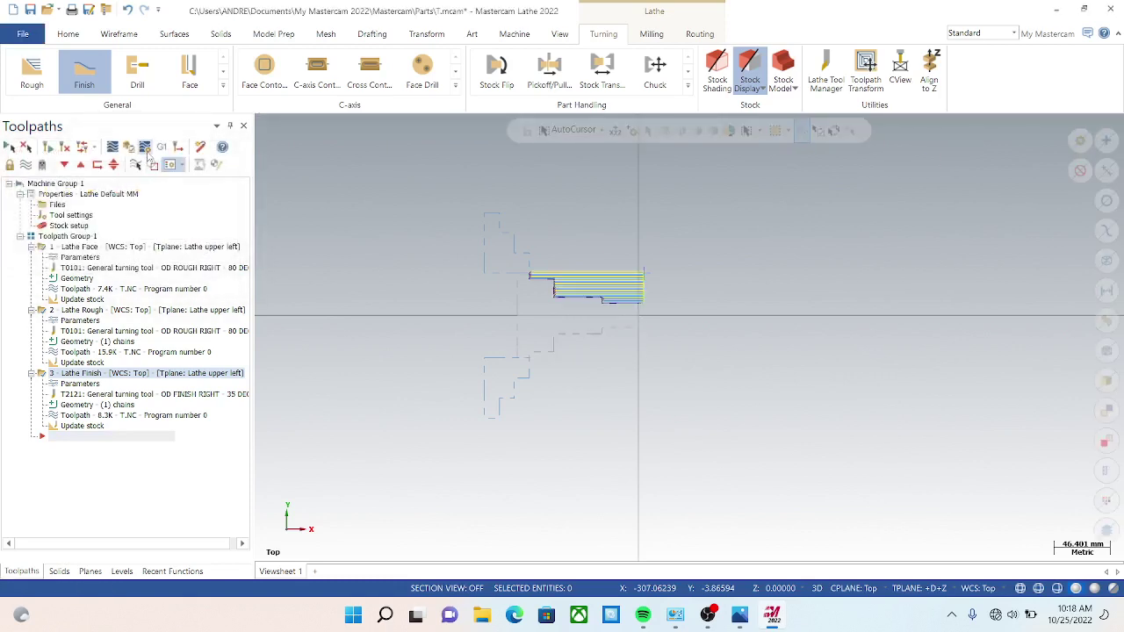
click(129, 148)
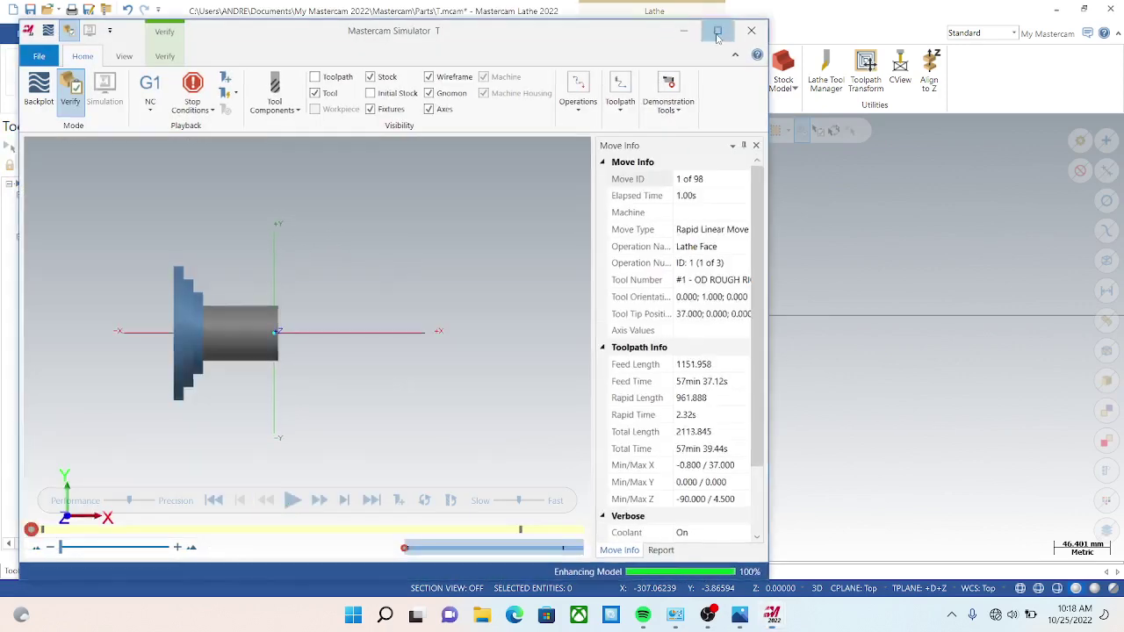
click(716, 30)
click(460, 517)
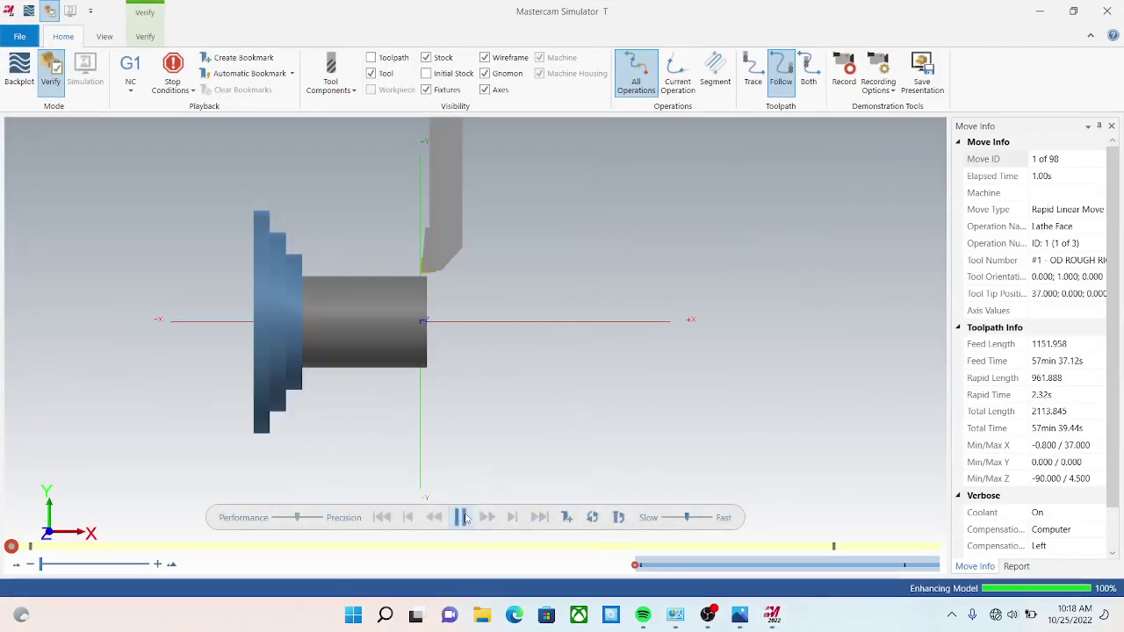
Slow the simulation playback and replay all operations from the start, examining the cuts on the stock up close.
click(667, 525)
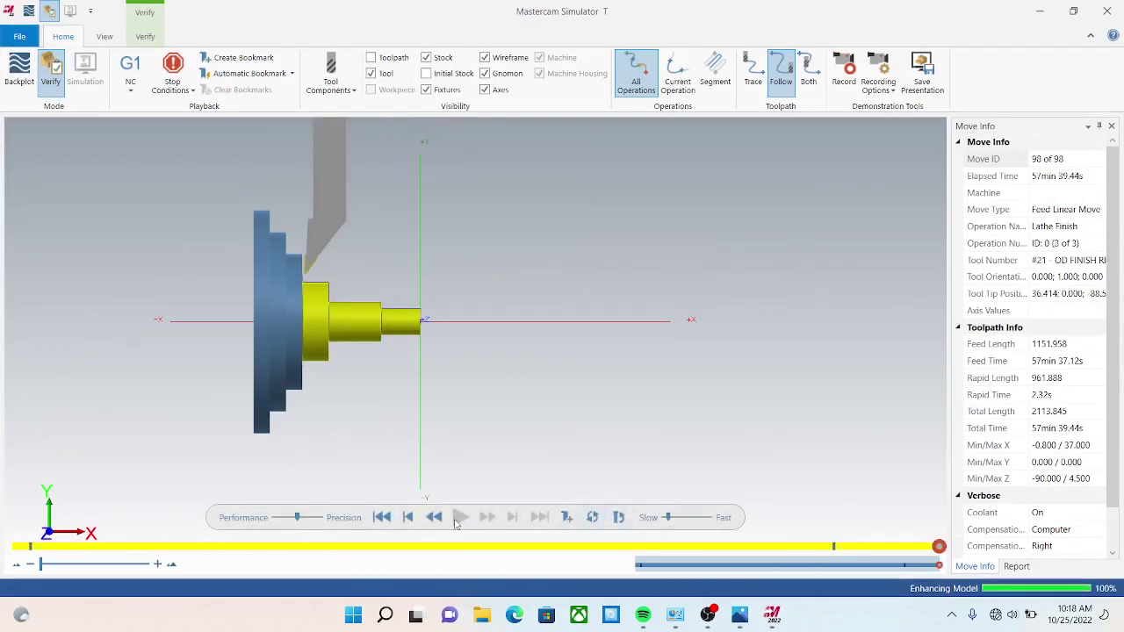
click(382, 517)
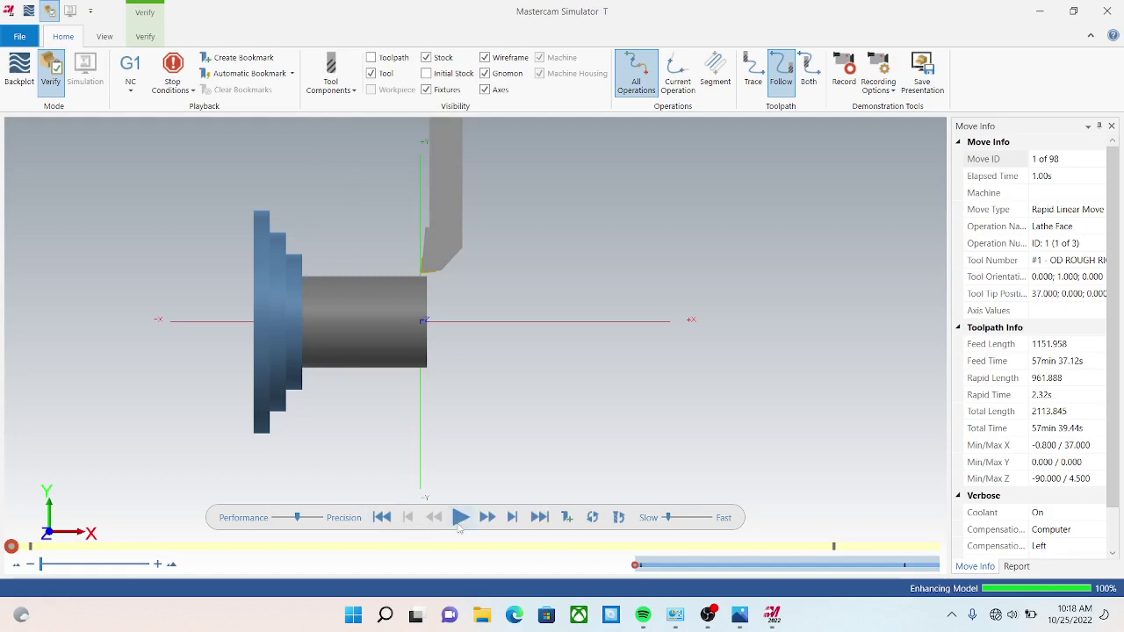
click(459, 519)
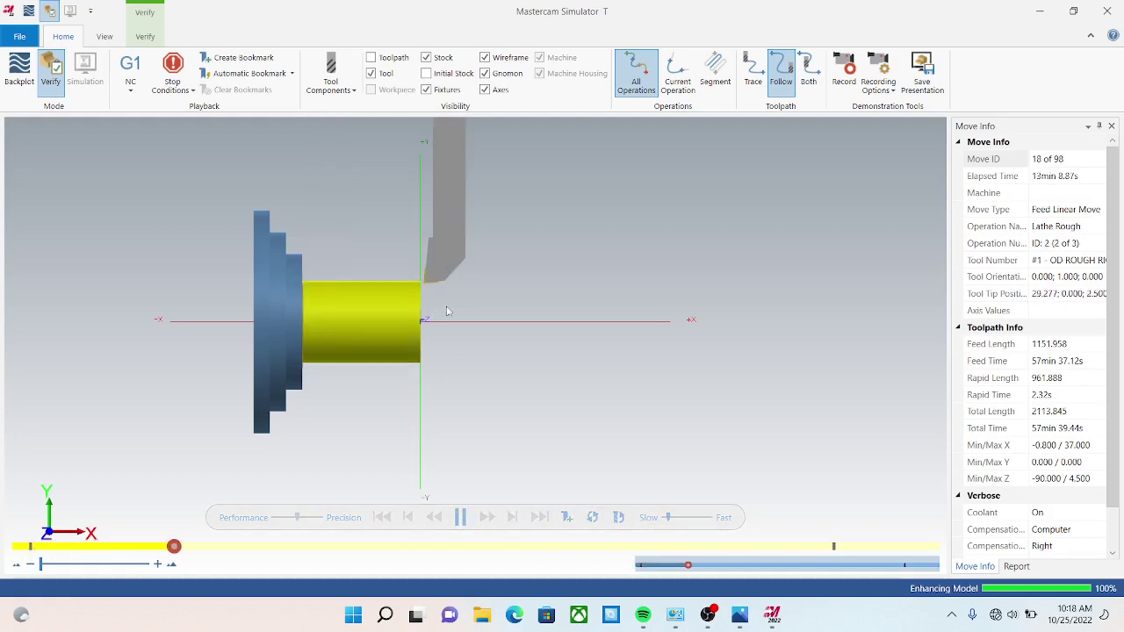
scroll(428, 312, up, 5)
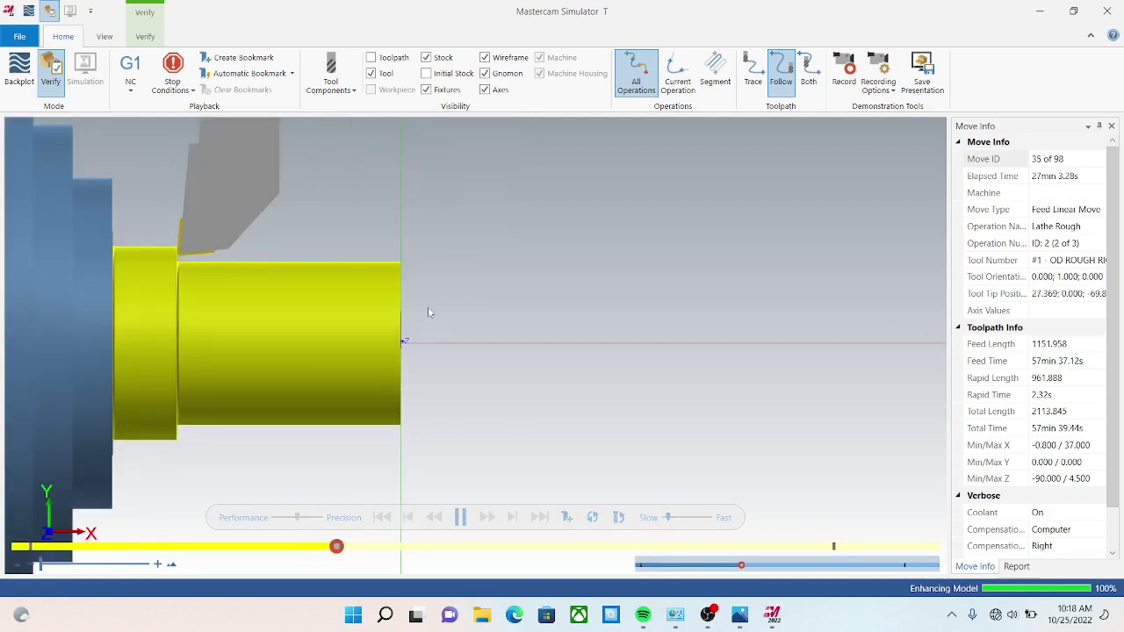
scroll(429, 312, down, 3)
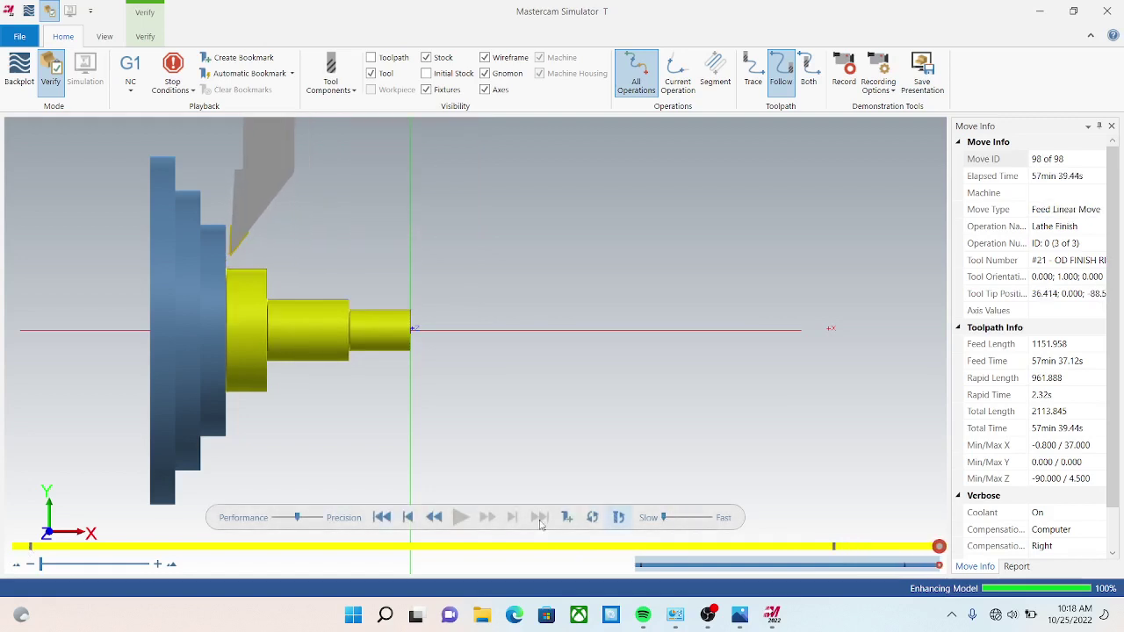
Restart the machining simulation from the facing operation and close the simulator.
click(382, 517)
click(462, 519)
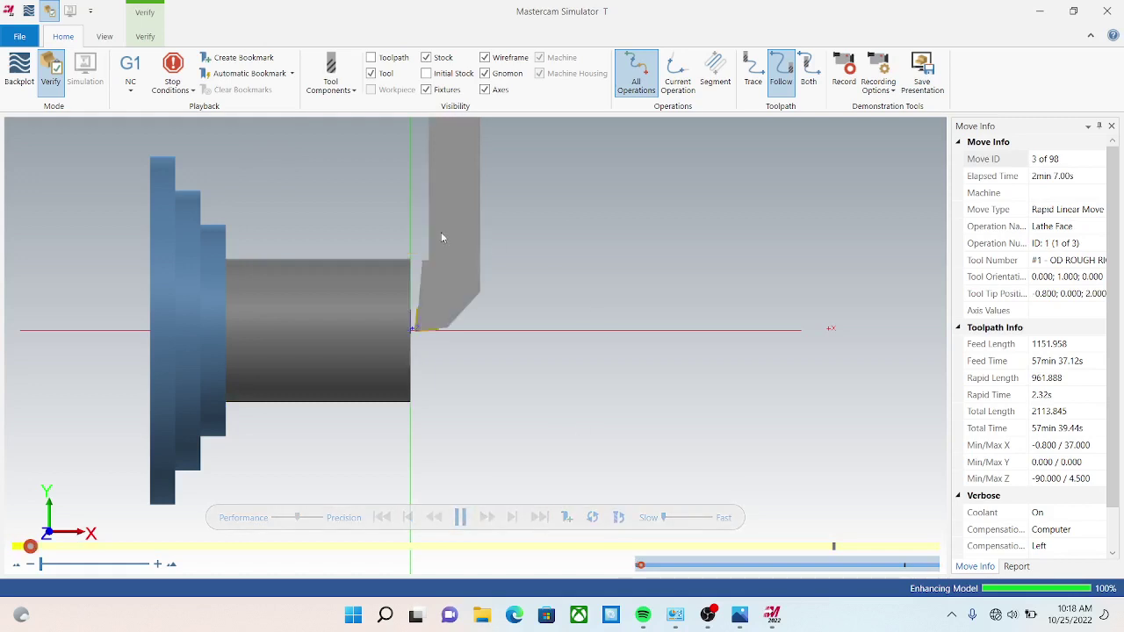
click(1120, 16)
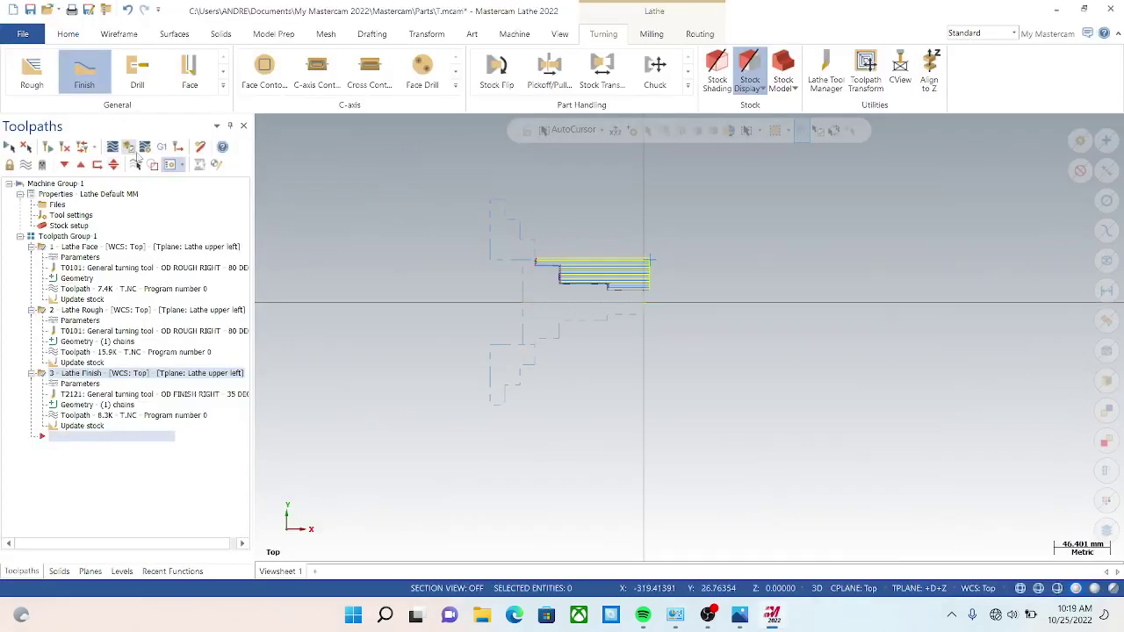
Post-process the toolpaths to an NC file named GCODE1_ plus the author's name, and review the resulting G-code in the maximized editor.
click(163, 147)
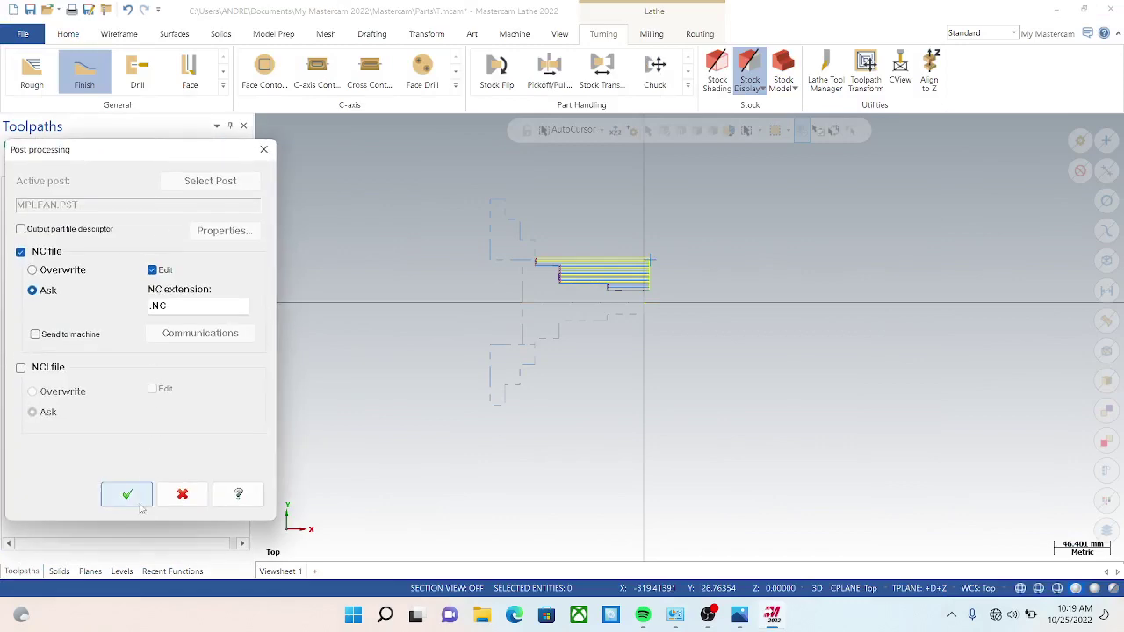
click(139, 505)
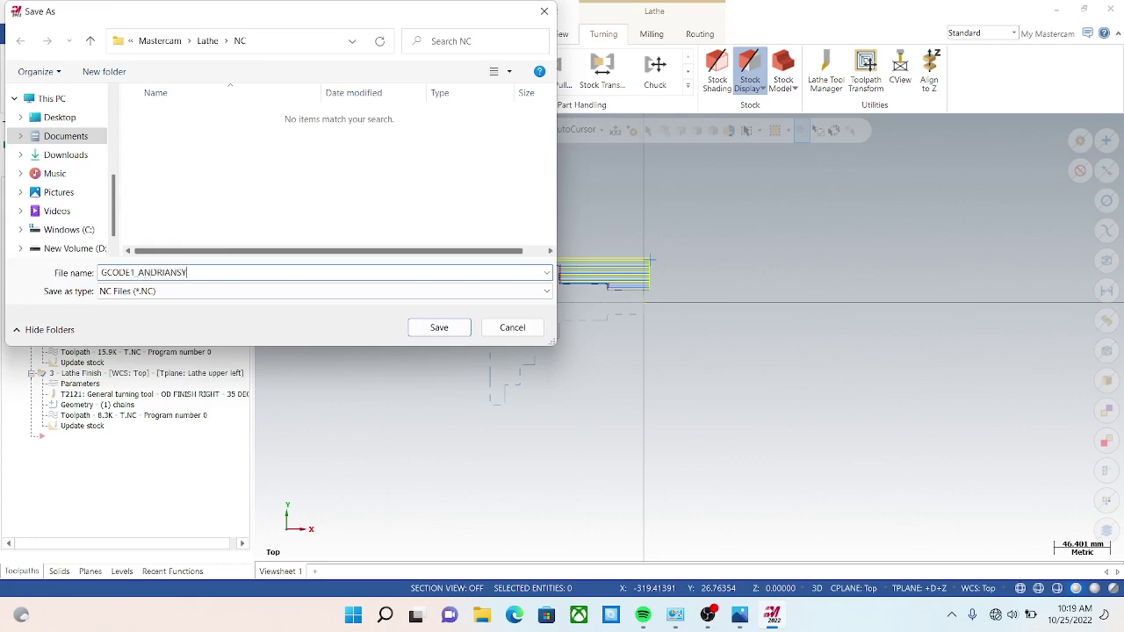
key(Return)
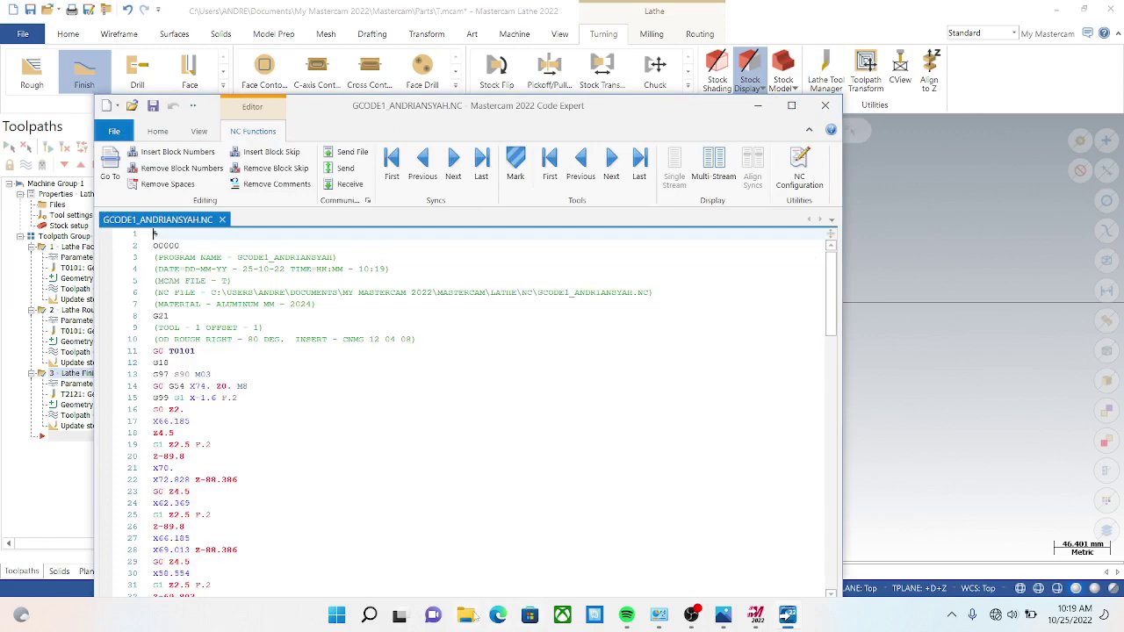
click(792, 106)
scroll(331, 342, down, 4)
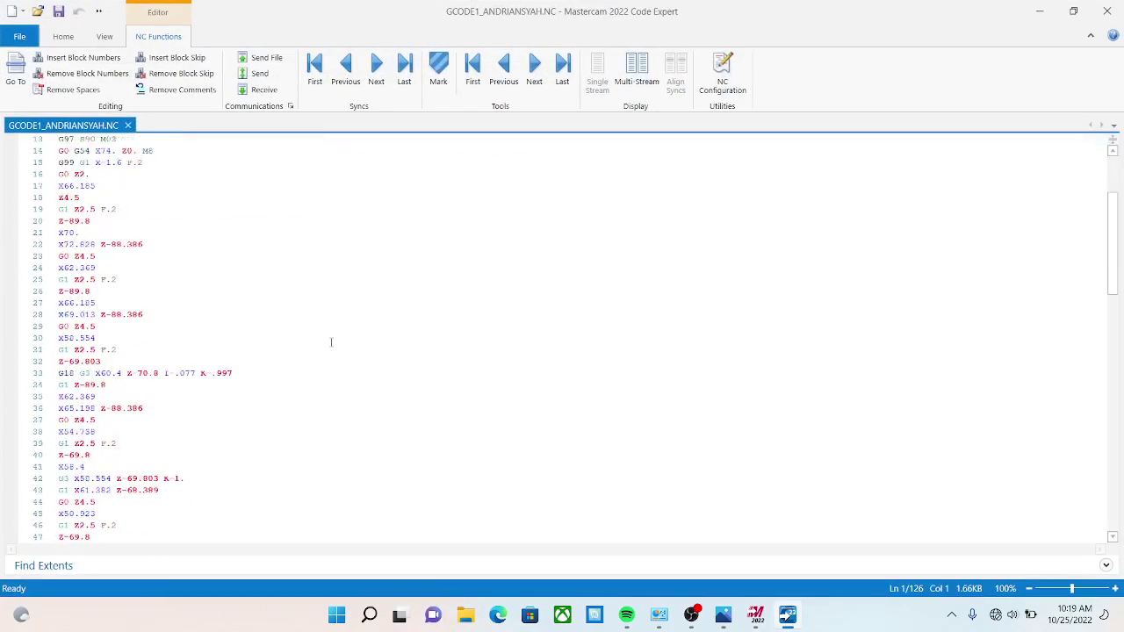
Review the G-code through to its end, and open the part's dimensioned drawing image from the recent files in a maximized viewer.
scroll(331, 342, down, 20)
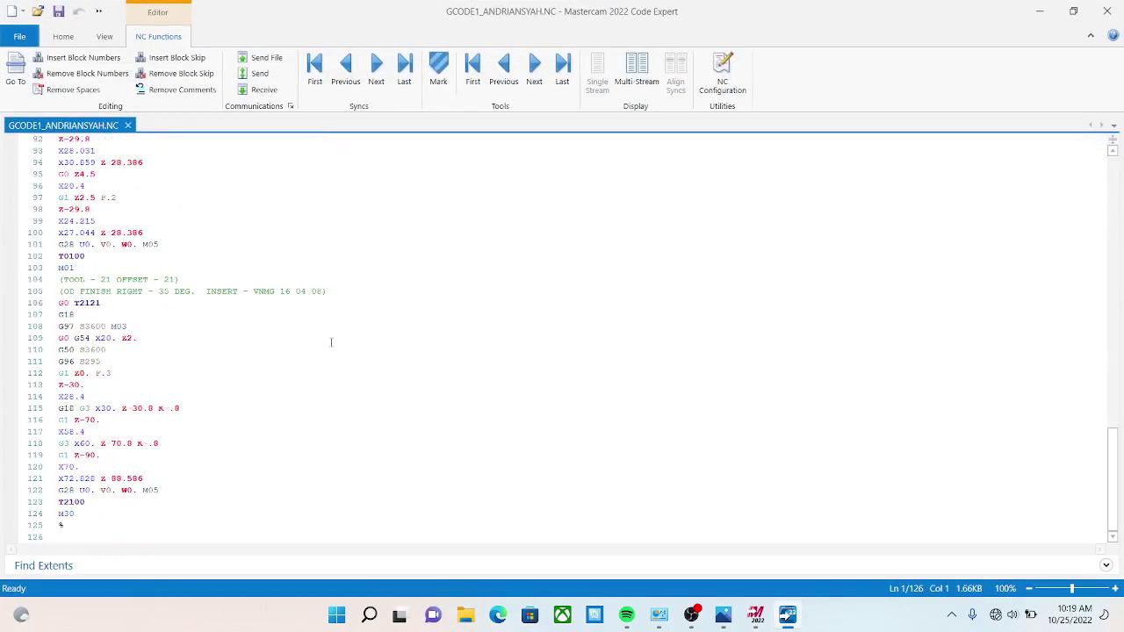
key(super+e)
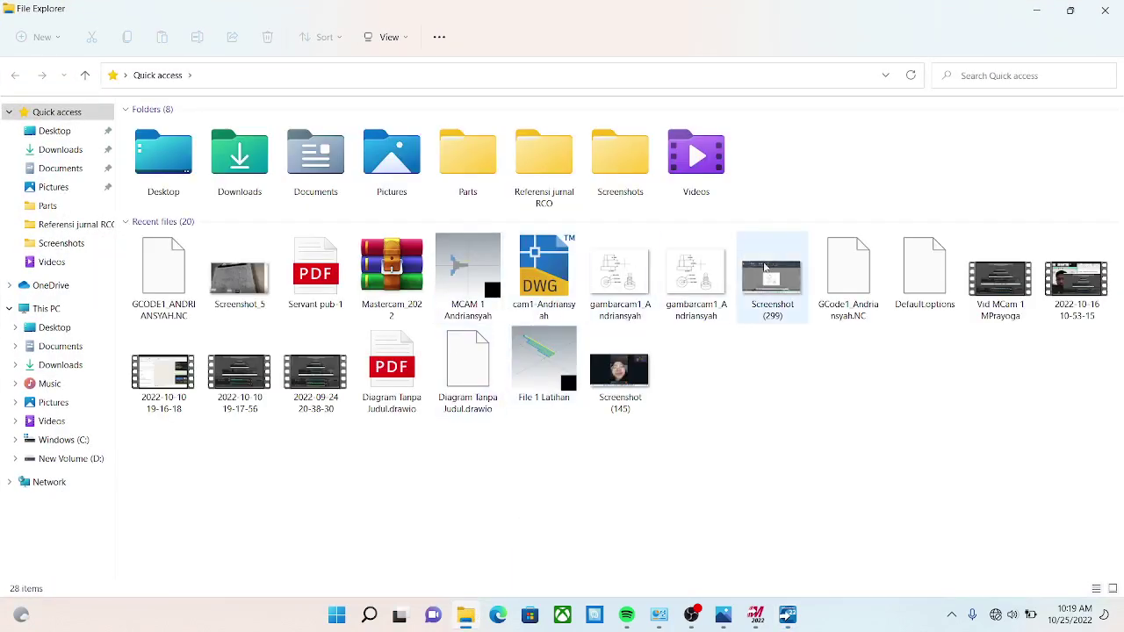
double_click(618, 265)
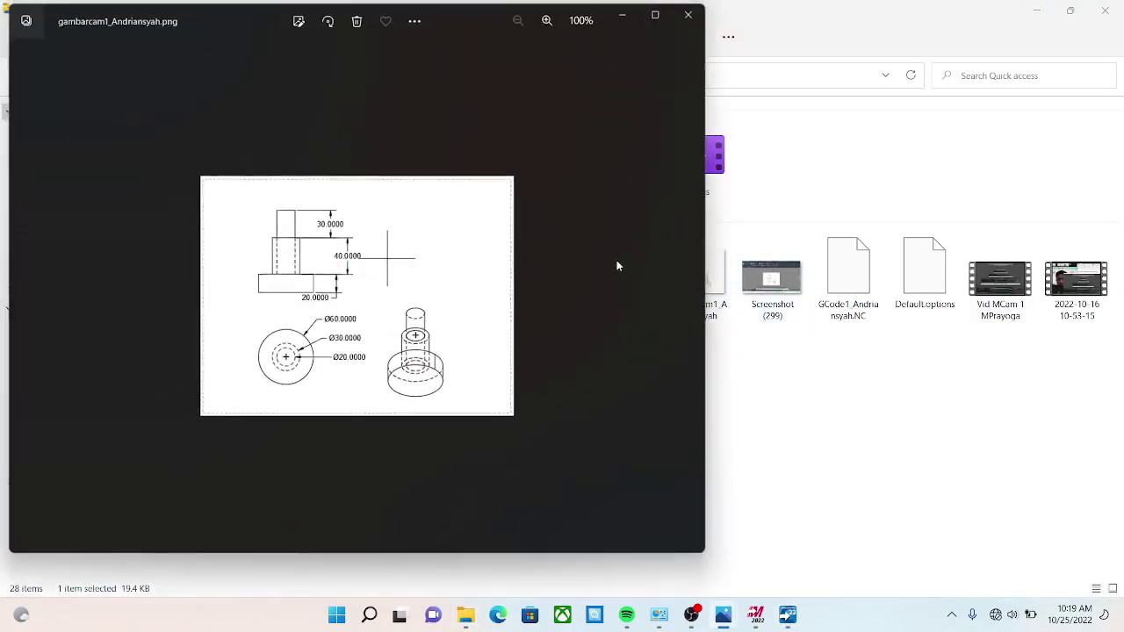
click(660, 12)
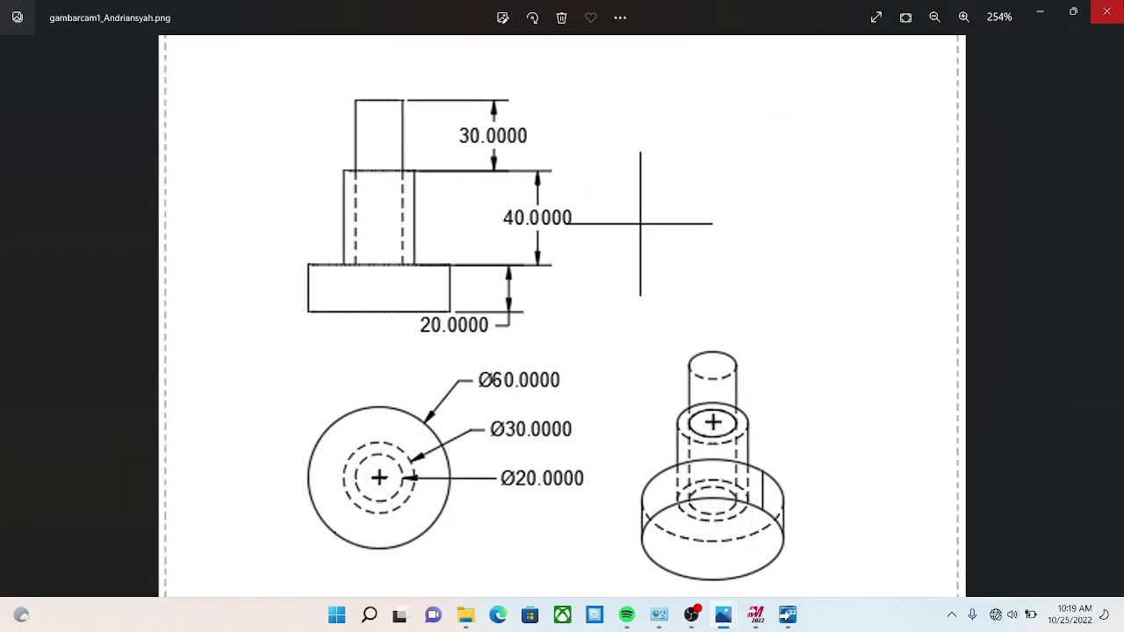
key(Delete)
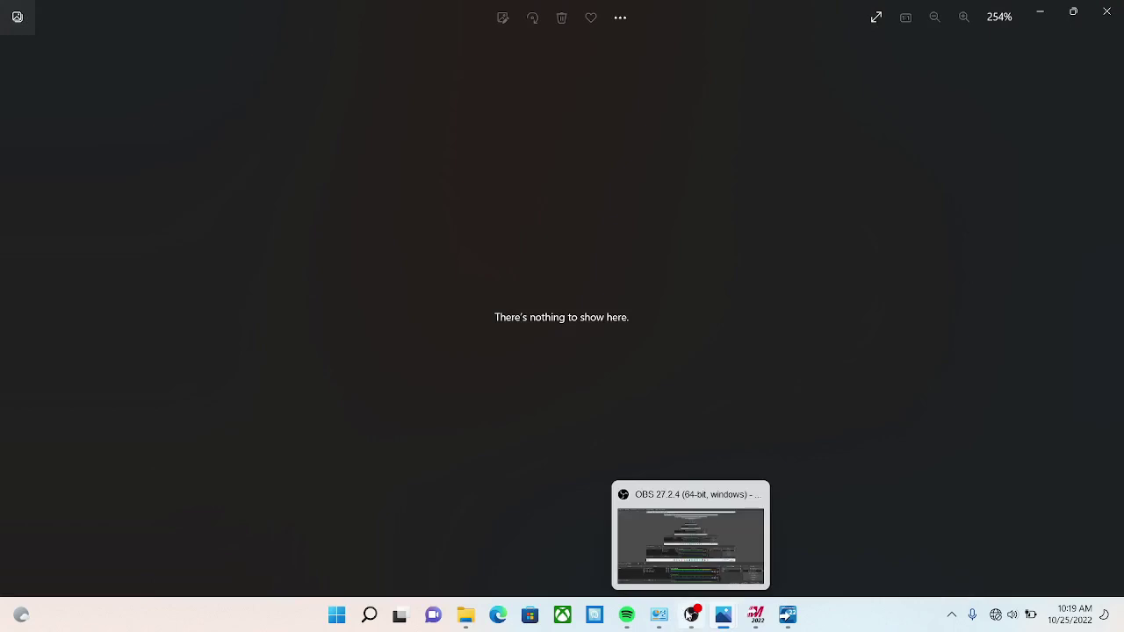
click(691, 615)
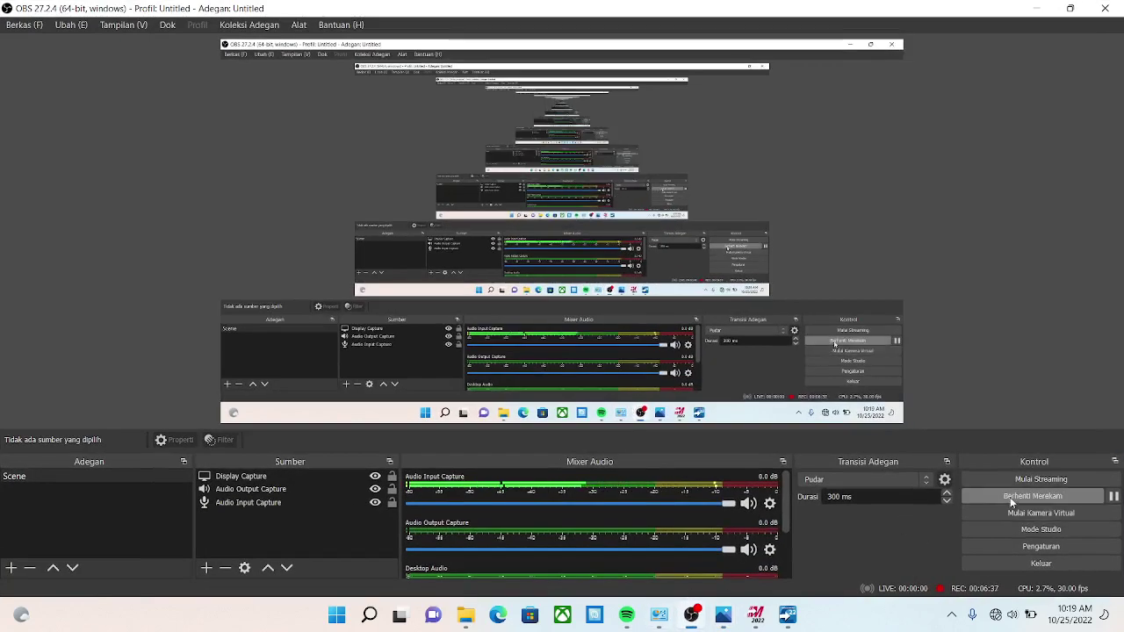
click(1035, 497)
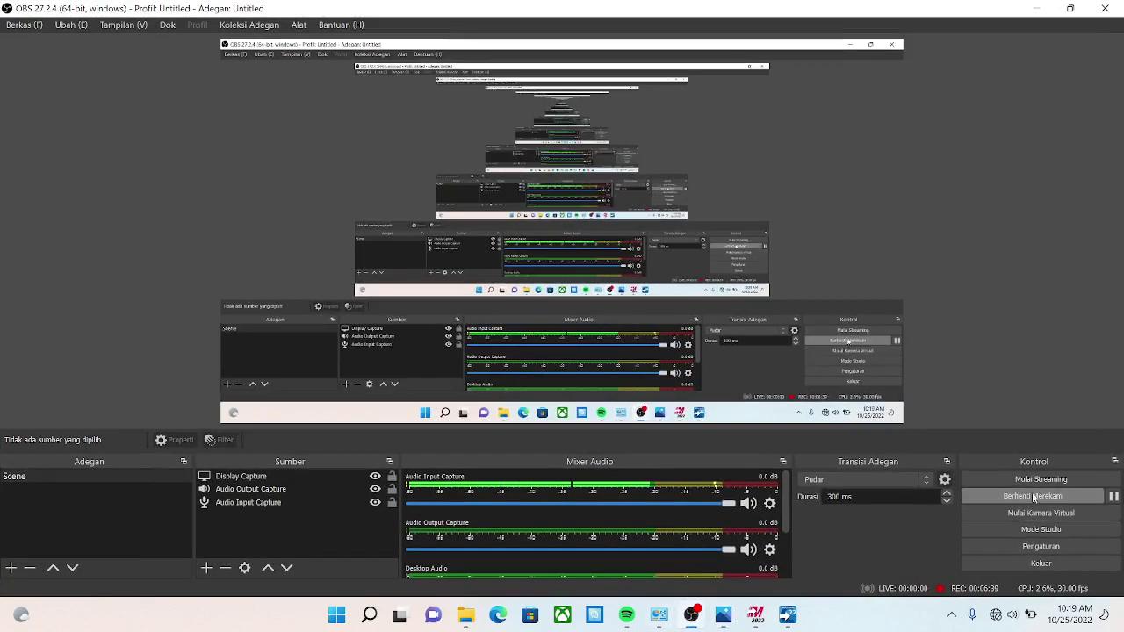